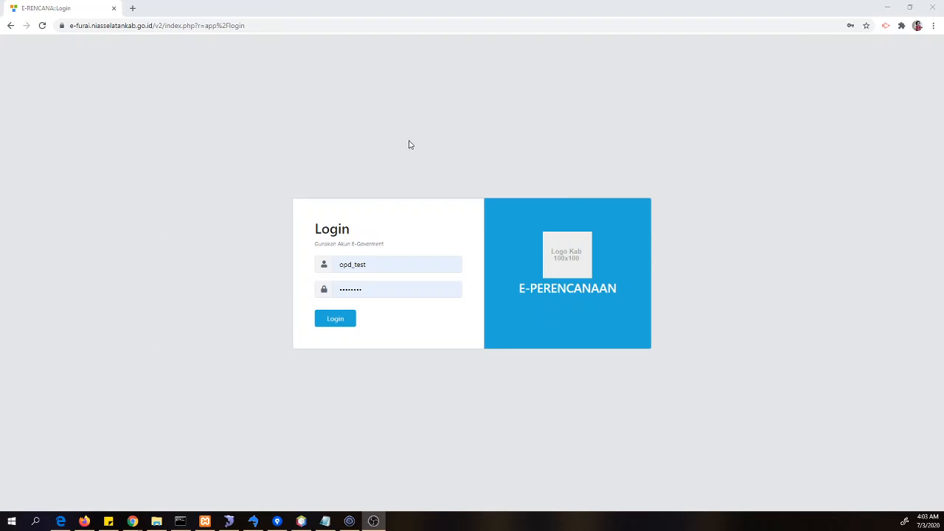
Load the E-Perencanaan start page at e-furai.niasselatankab.go.id/v2/
drag(297, 26, 70, 7)
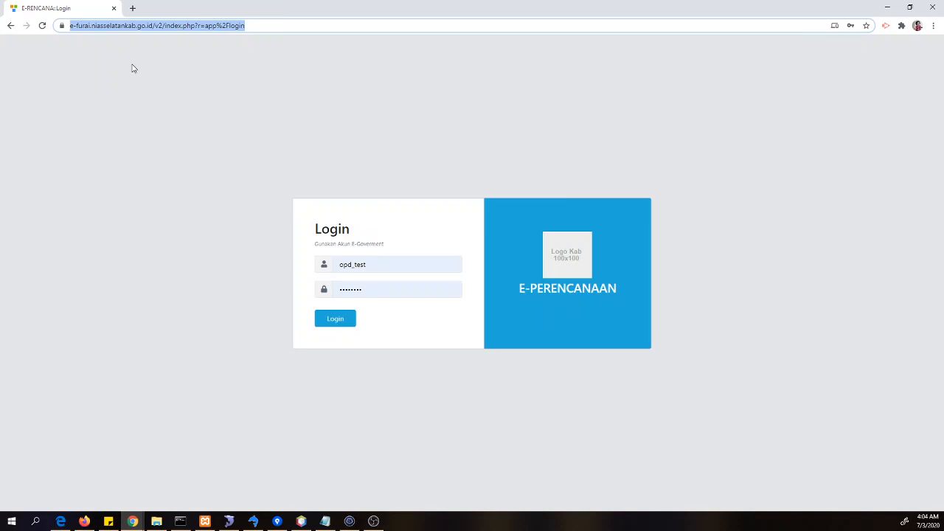
click(157, 27)
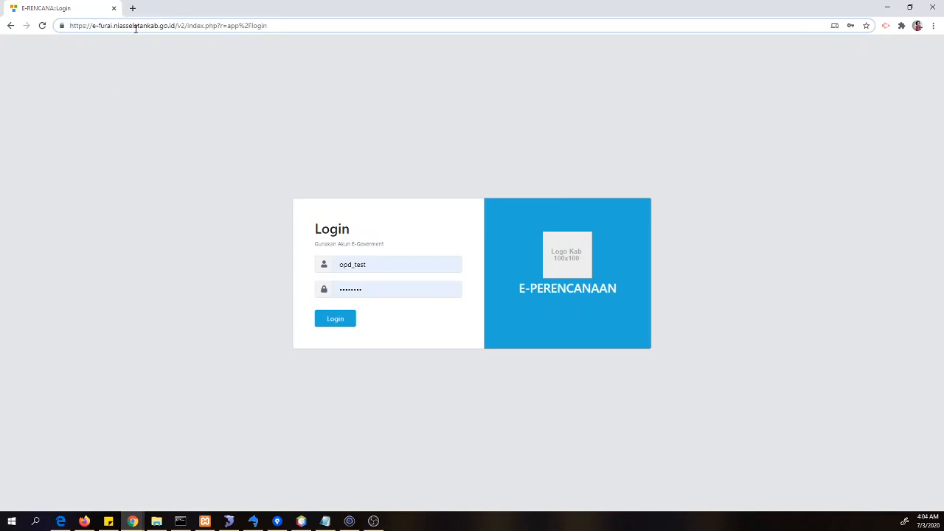
drag(101, 25, 187, 29)
text(/v1/)
drag(191, 26, 331, 51)
key(BackSpace)
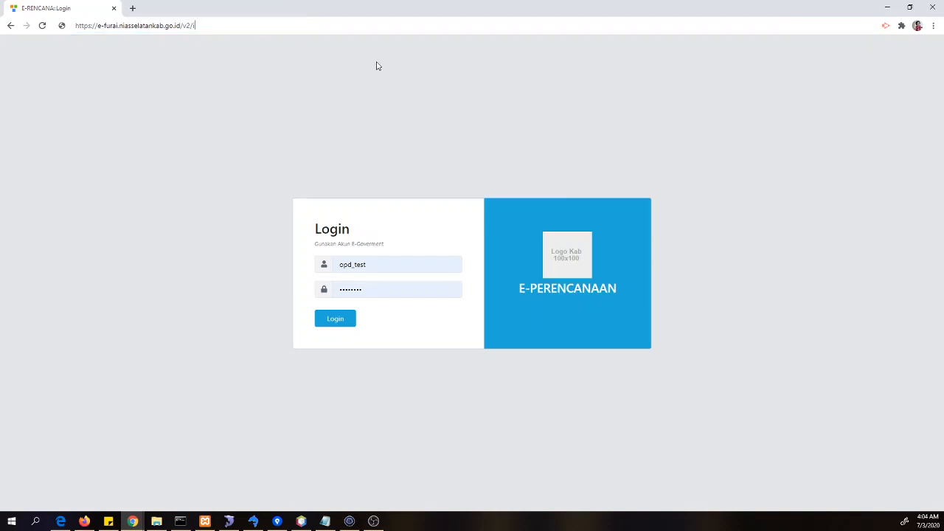
key(Return)
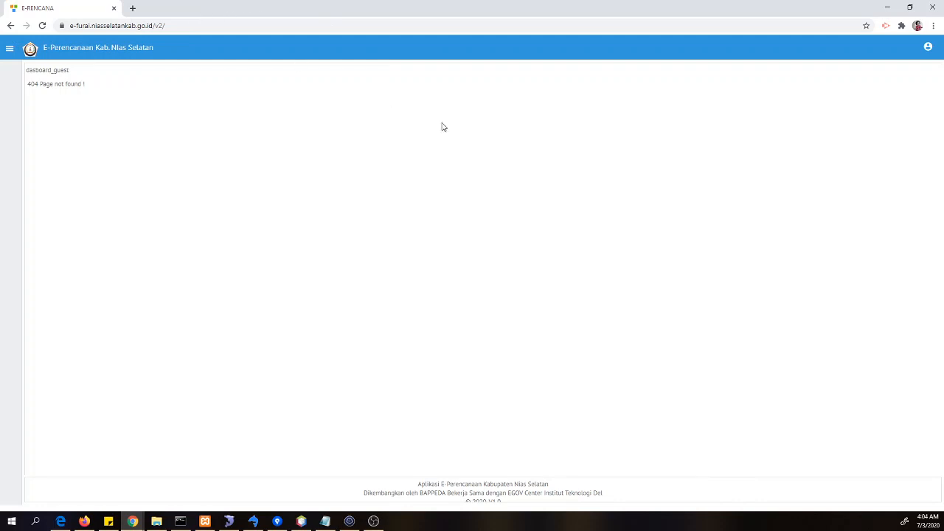
Open the login page and log in with the saved OPD test account
click(930, 50)
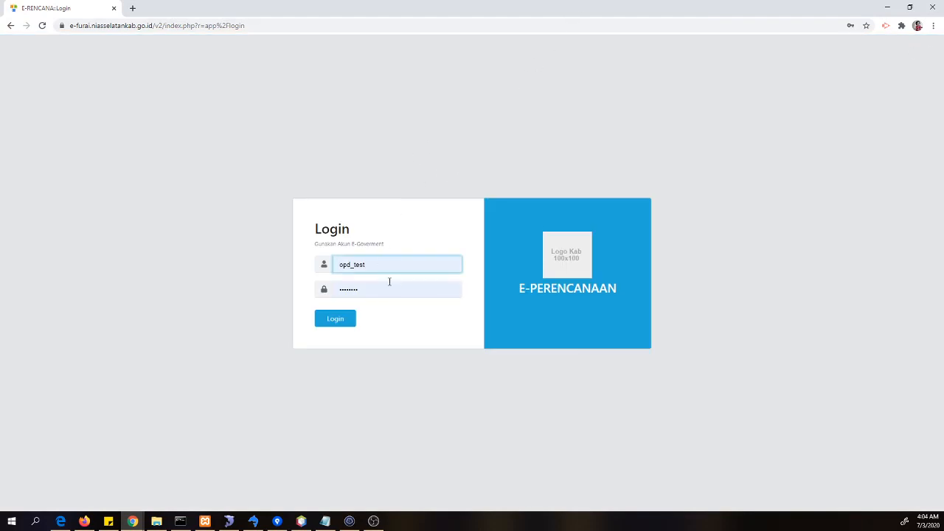
double_click(379, 264)
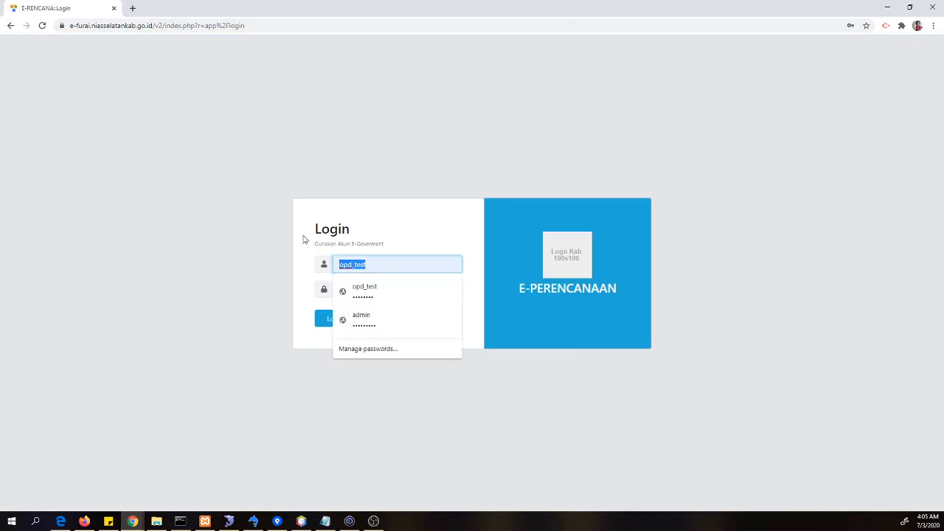
click(269, 197)
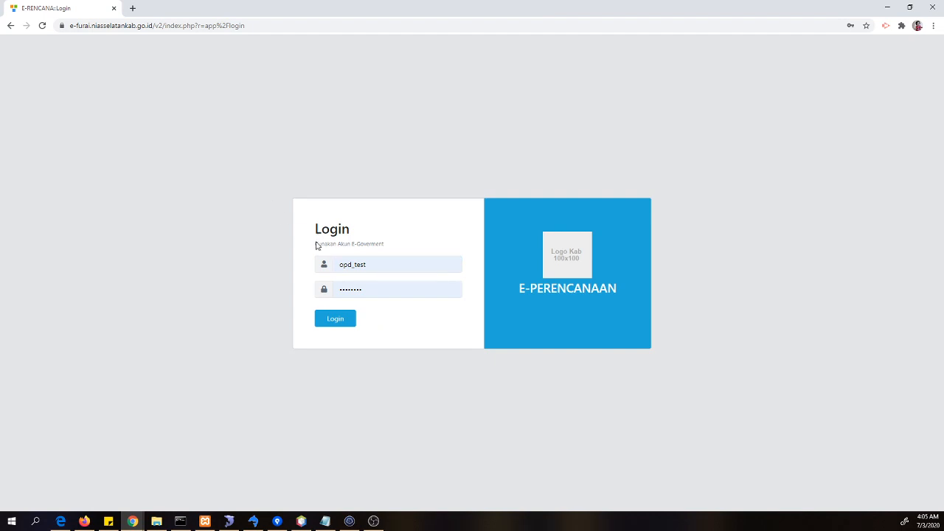
click(378, 264)
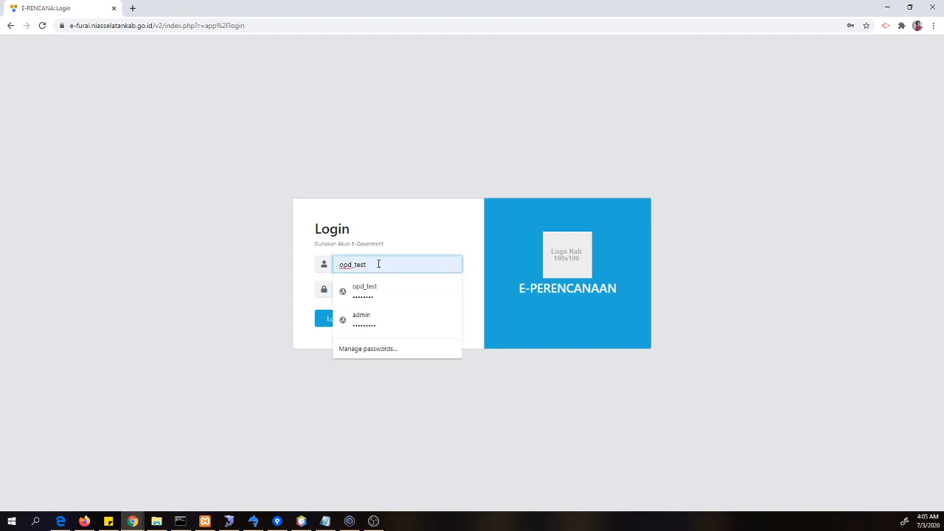
click(453, 206)
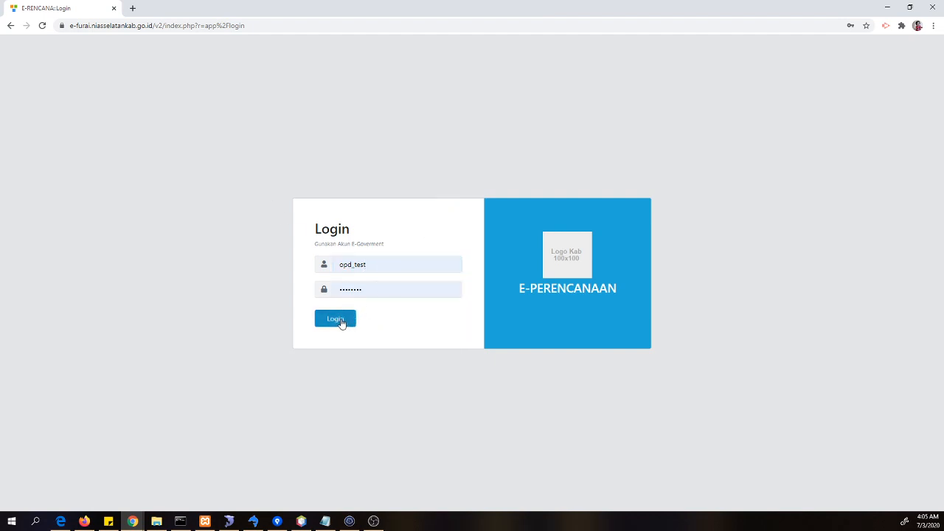
click(342, 322)
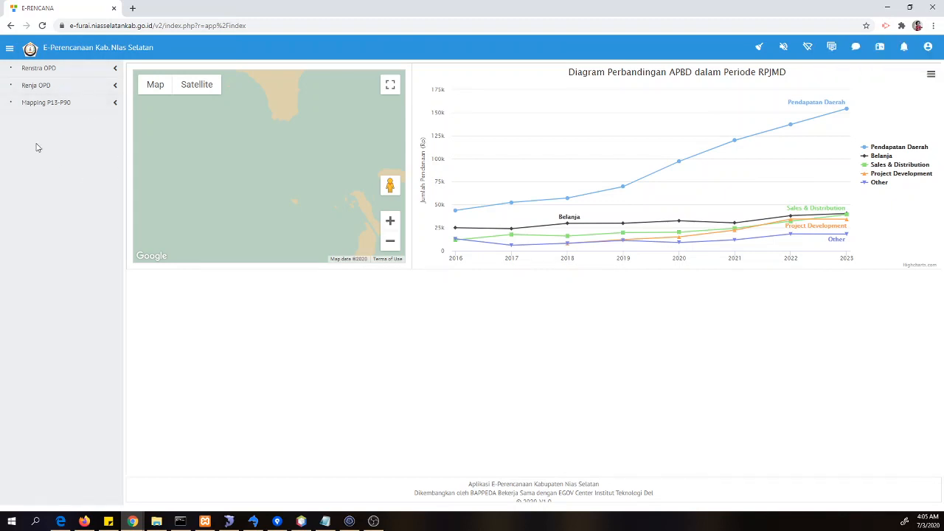
click(45, 89)
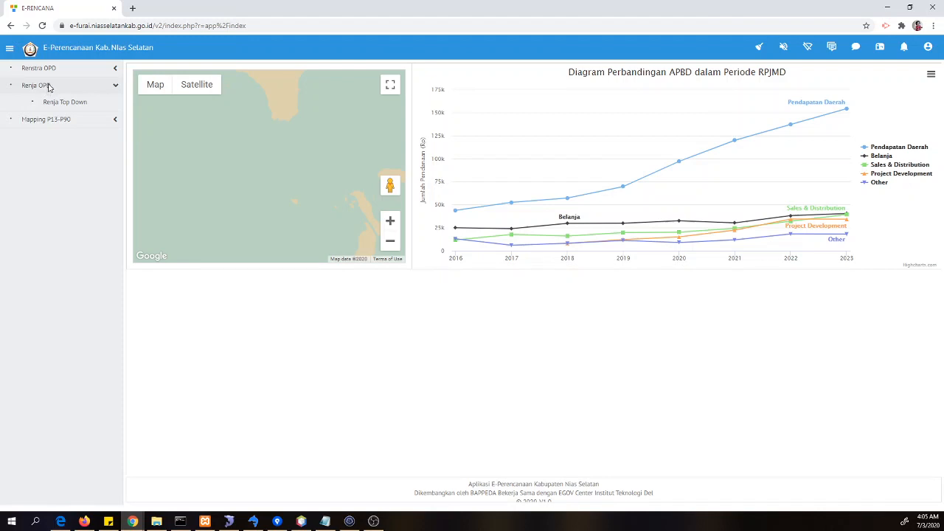
click(56, 70)
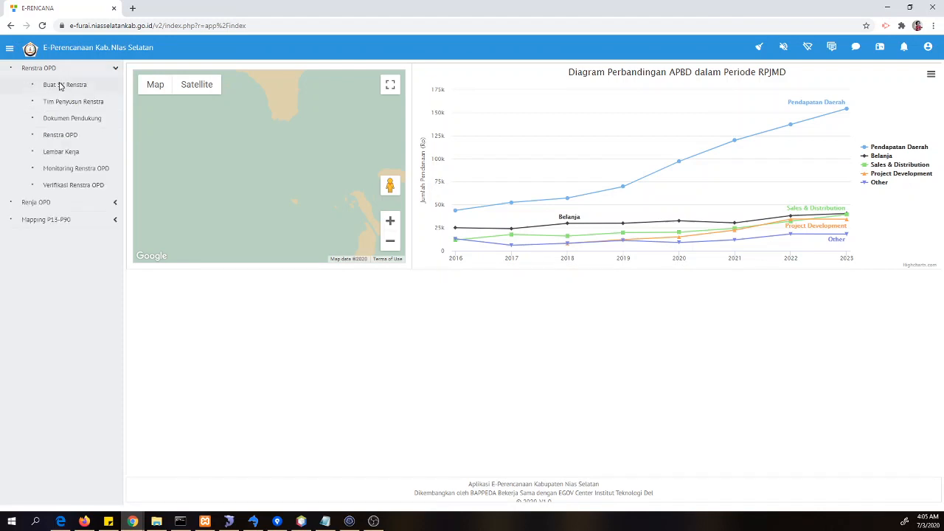
click(67, 203)
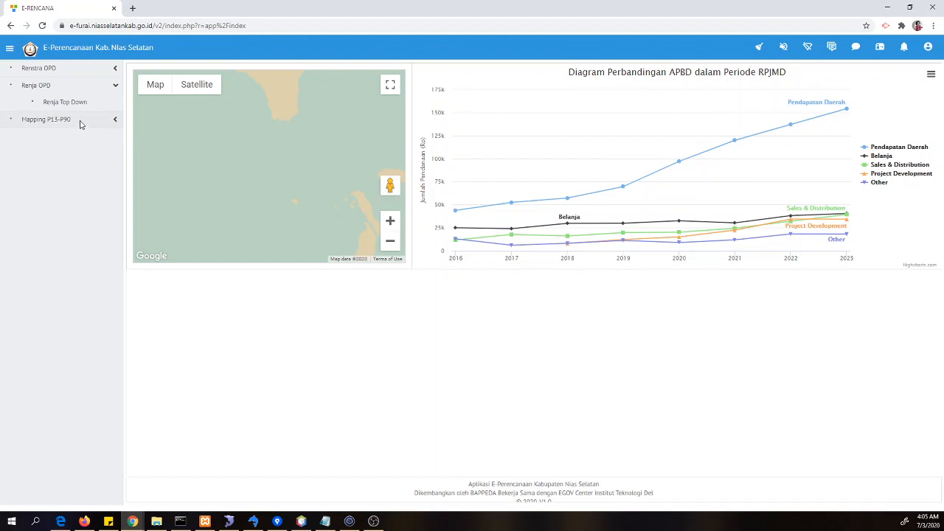
click(87, 86)
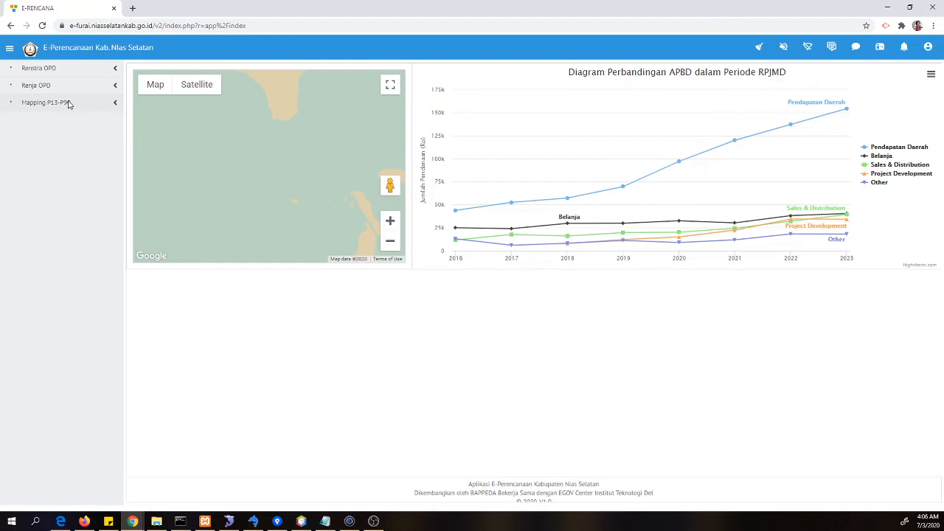
Open Mapping Sub Kegiatan under Mapping P13-P90 and choose Tahun 2021 for the 2016-2021 RPJMD regulation
click(68, 104)
click(70, 126)
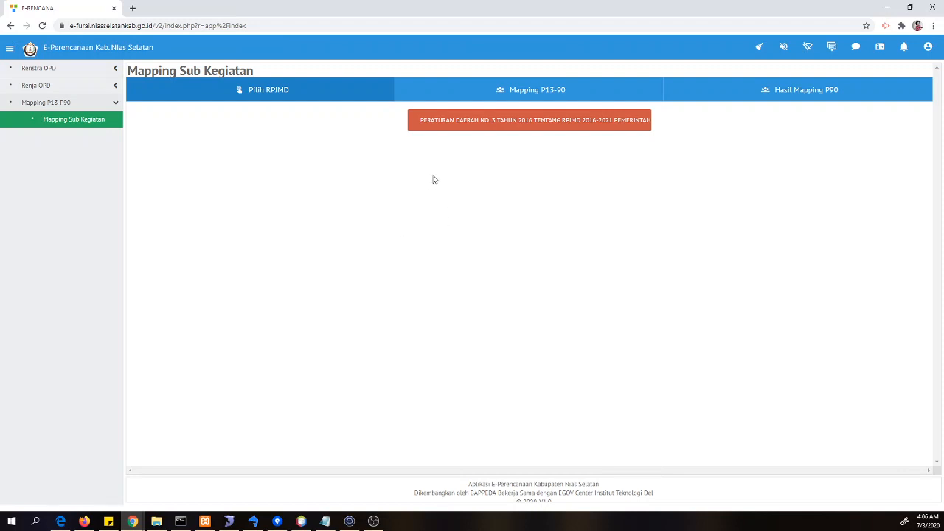
click(474, 131)
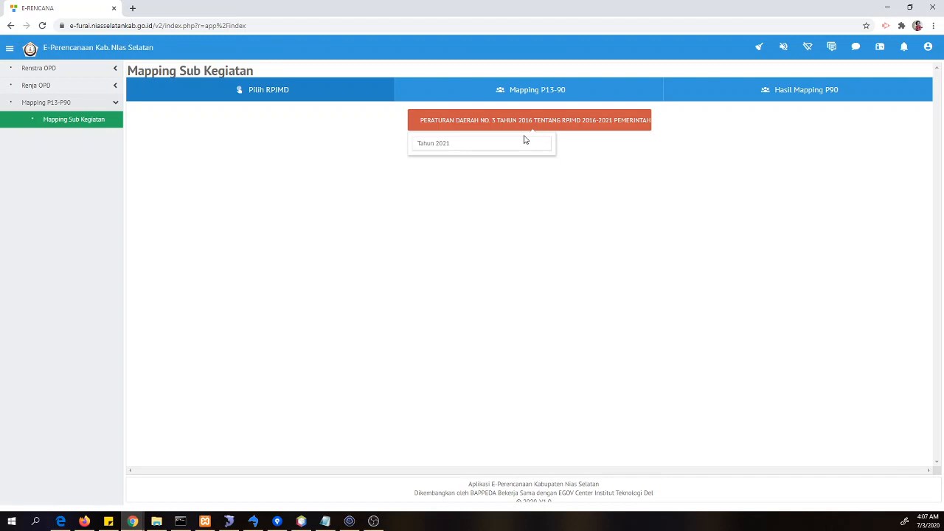
click(432, 131)
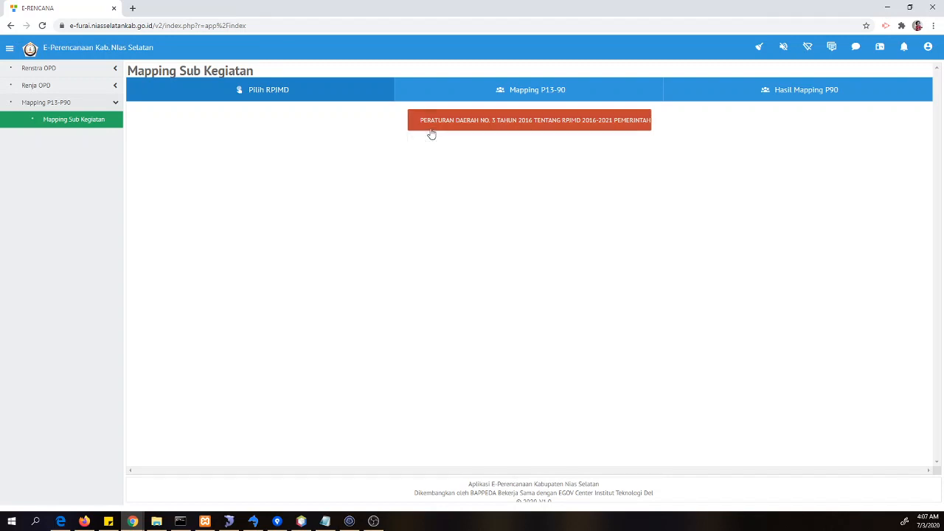
click(432, 133)
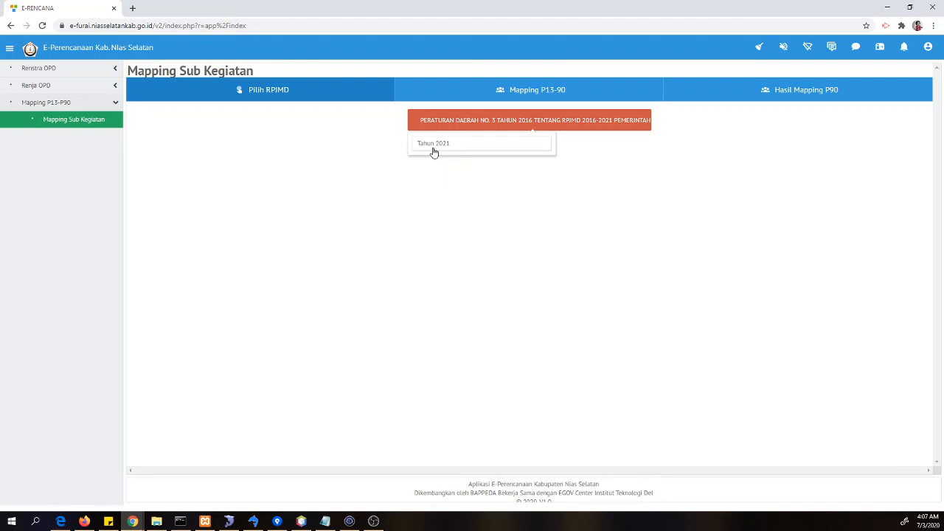
click(434, 147)
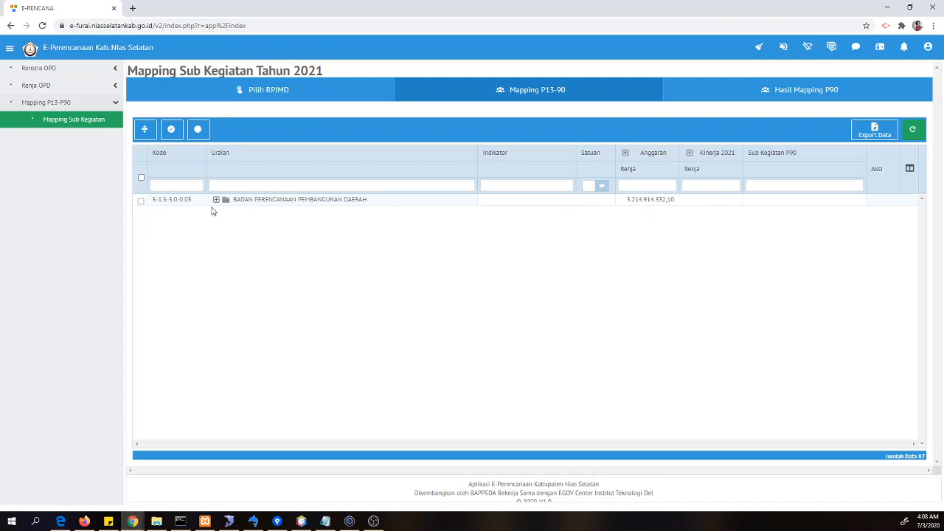
Expand Badan Perencanaan Pembangunan Daerah through Urusan Pemerintahan Fungsi Penunjang down to the programs under Perencanaan Pembangunan
click(249, 206)
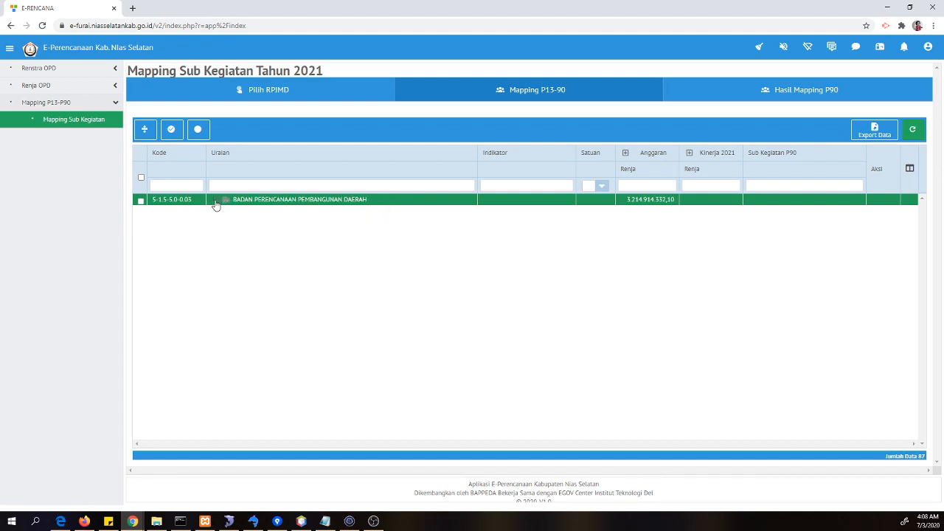
click(215, 201)
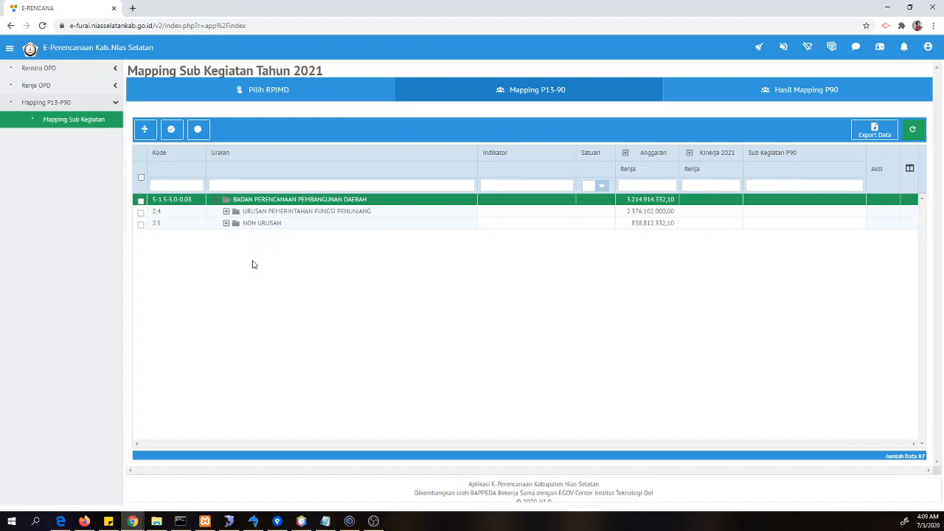
click(271, 212)
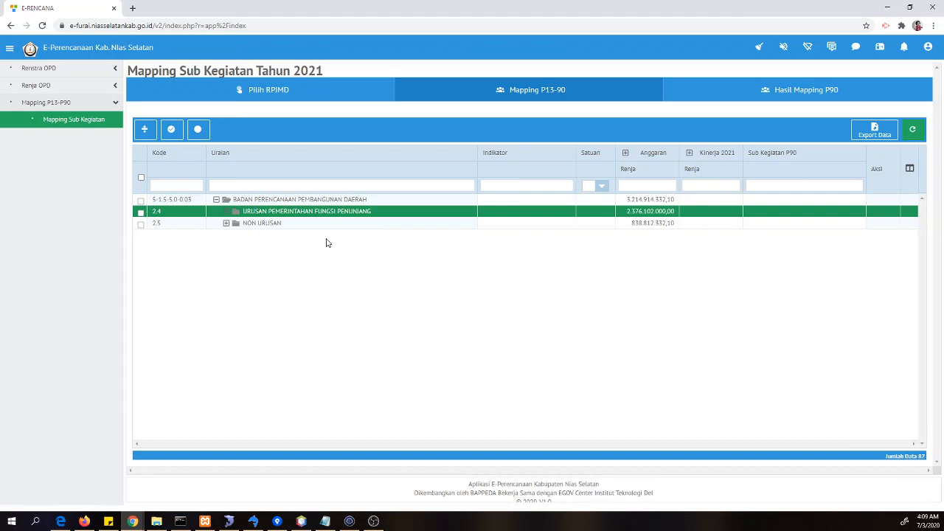
key(Right)
key(Down)
key(Right)
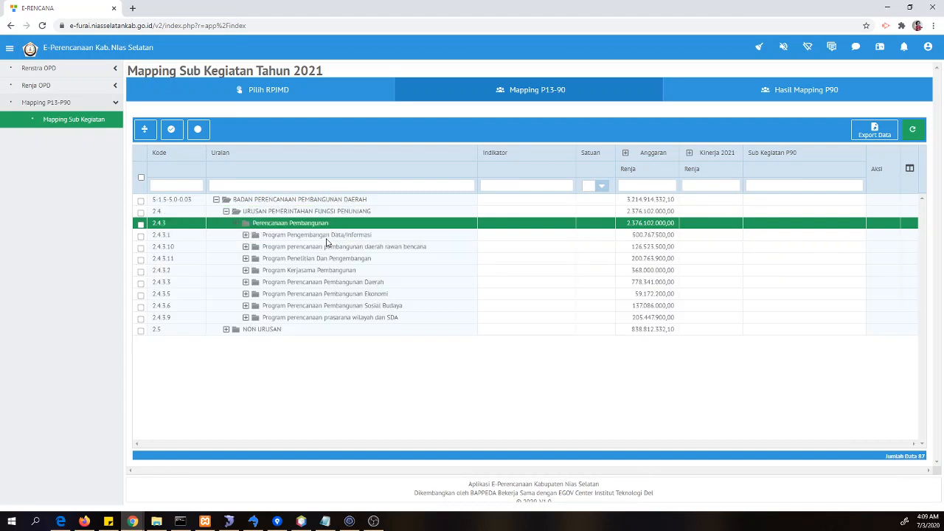
key(Down)
key(Up)
key(Up)
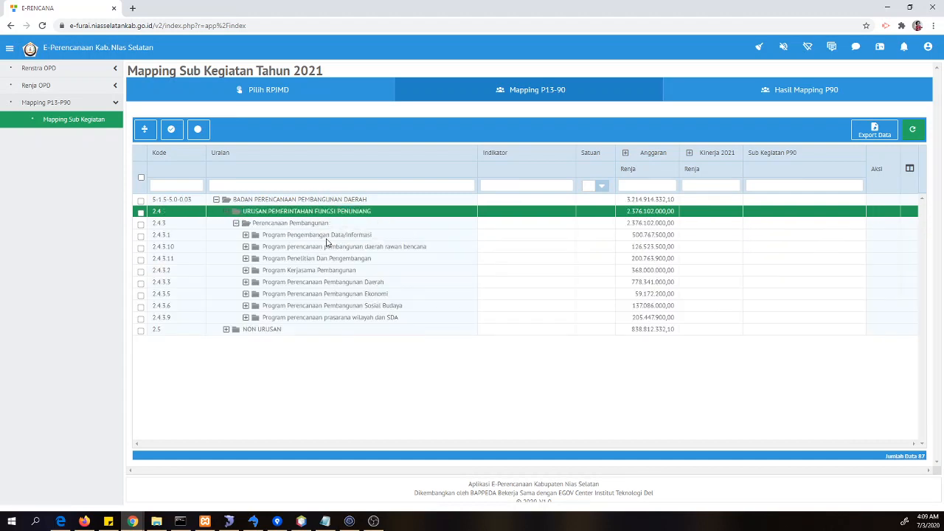
key(Left)
key(Right)
key(Down)
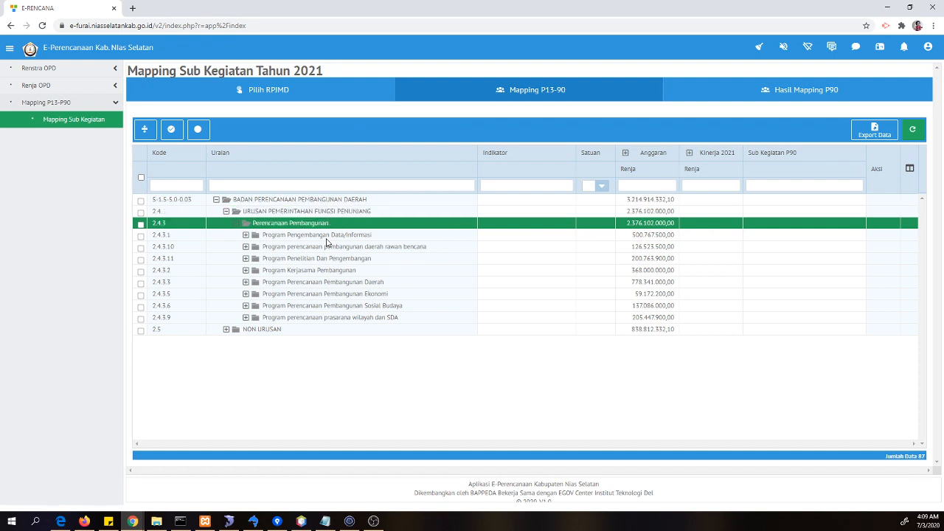
Expand Program Pengembangan Data/Informasi and its activity 2.4.3.1.15.6, and look through the work items beneath it
key(Down)
key(Right)
key(Down)
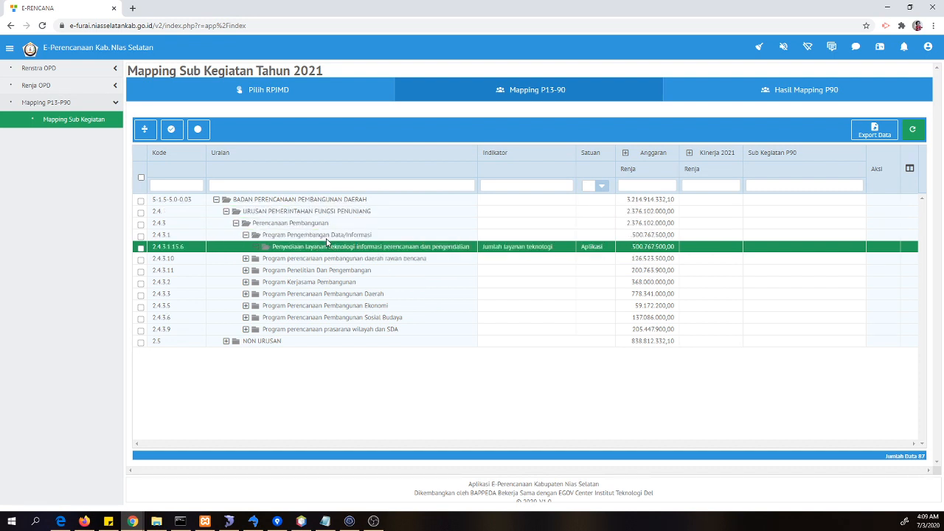
key(Right)
key(Down)
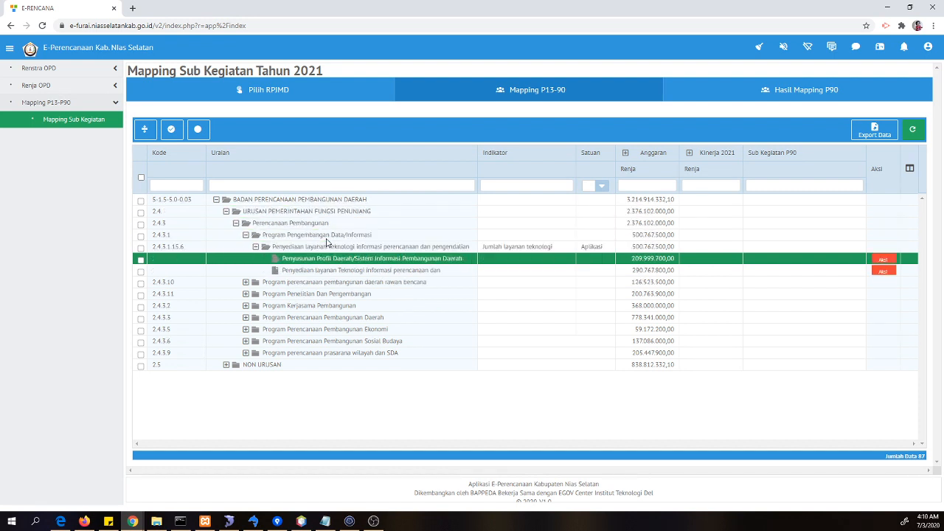
key(Down)
key(Up)
key(Down)
key(Down)
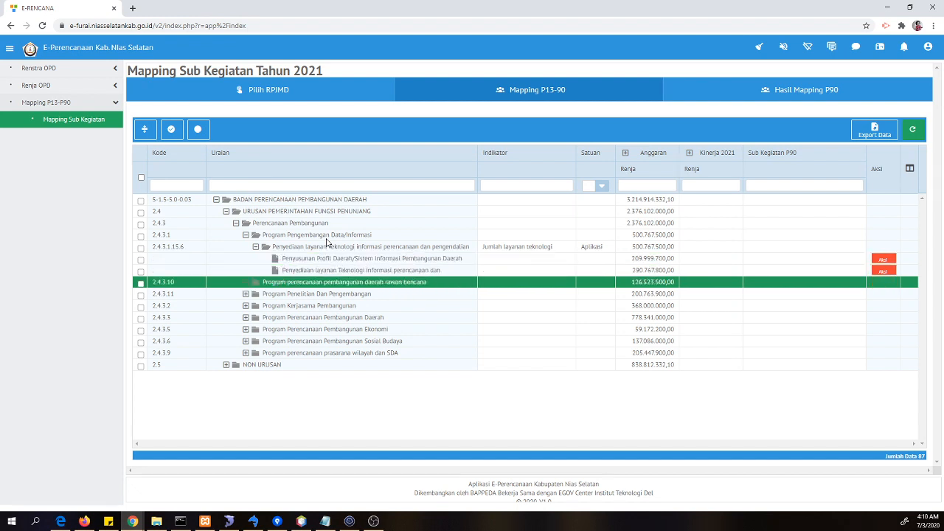
key(Up)
key(Up)
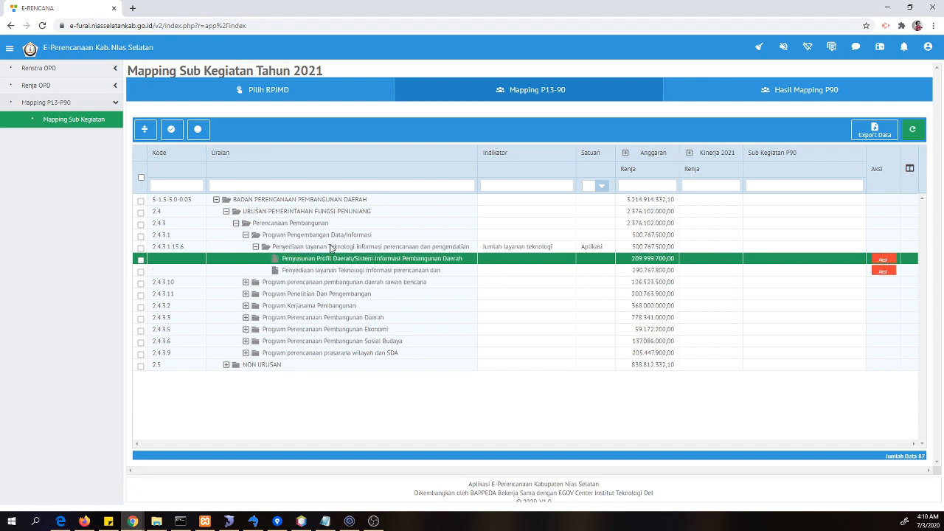
Expand the entire mapping tree at once and collapse it back to its top-level agency row
click(148, 132)
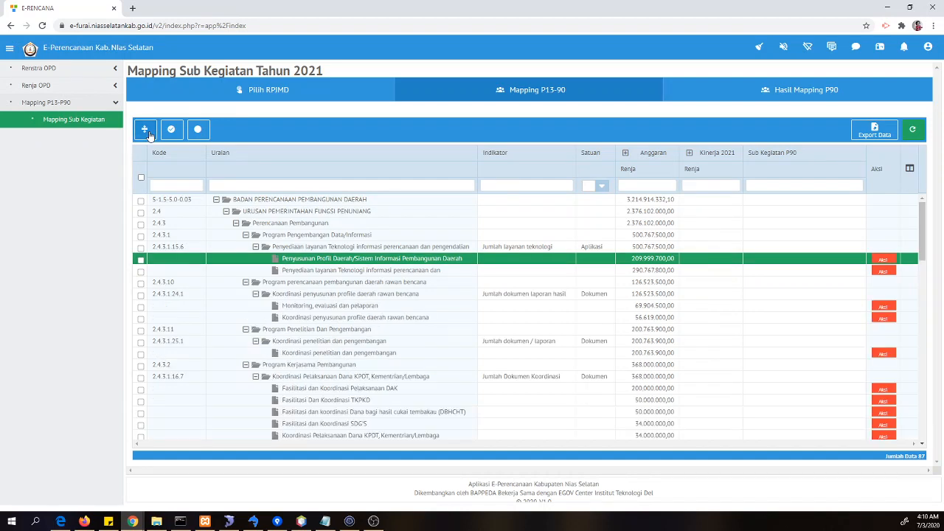
click(146, 131)
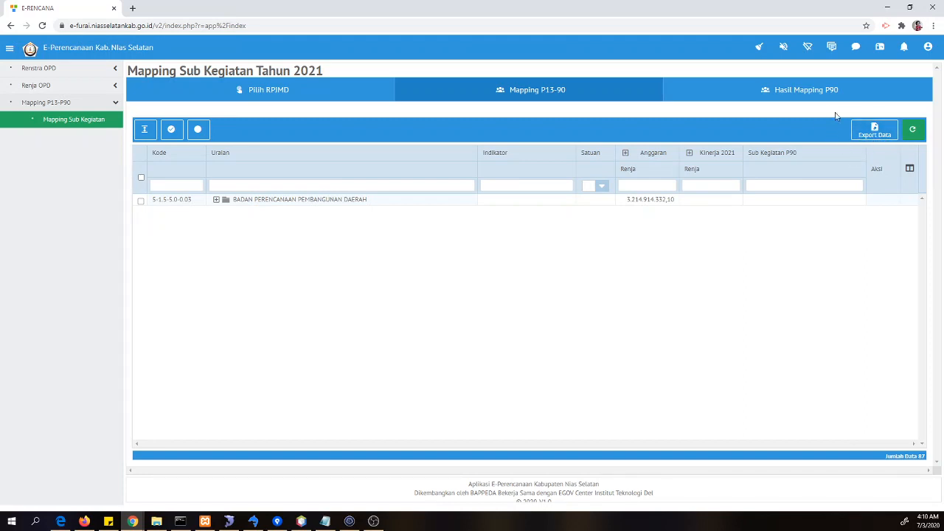
View the Hasil Mapping P90 section and return to the Mapping P13-90 section
click(736, 97)
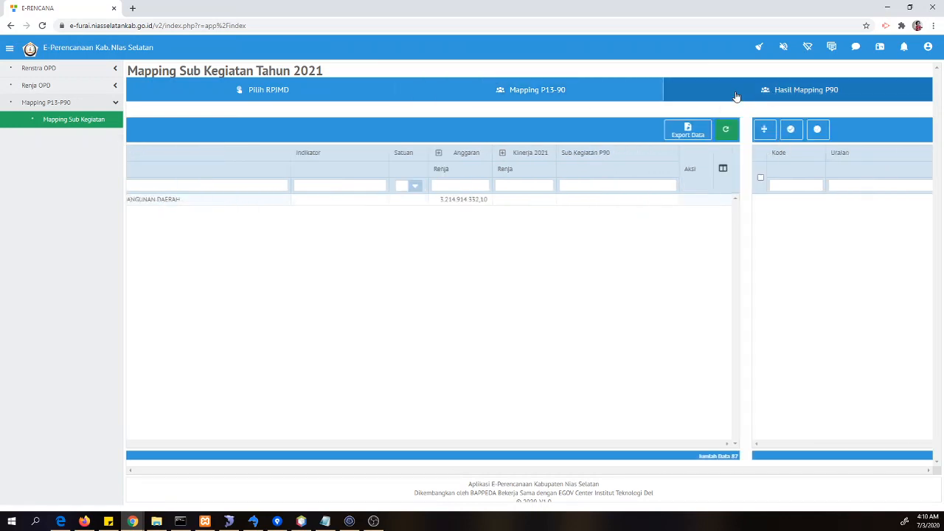
click(609, 98)
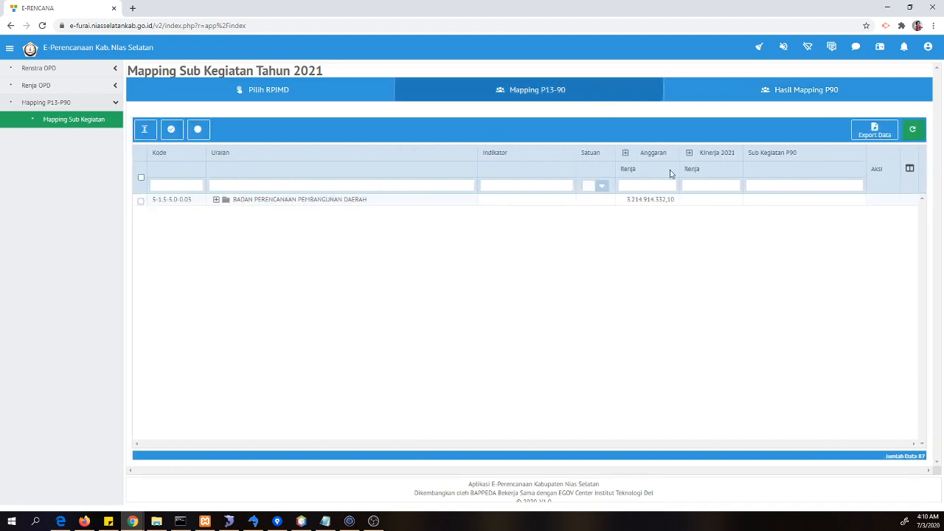
click(795, 98)
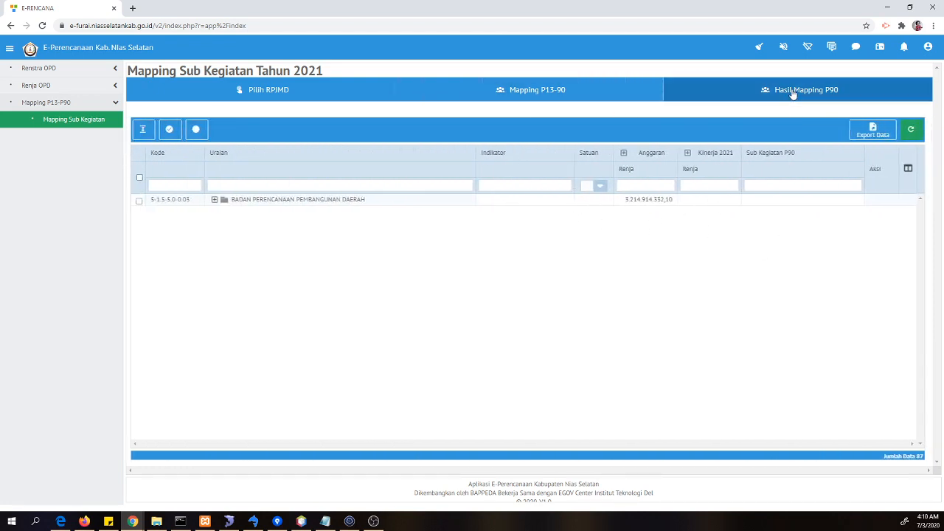
click(624, 92)
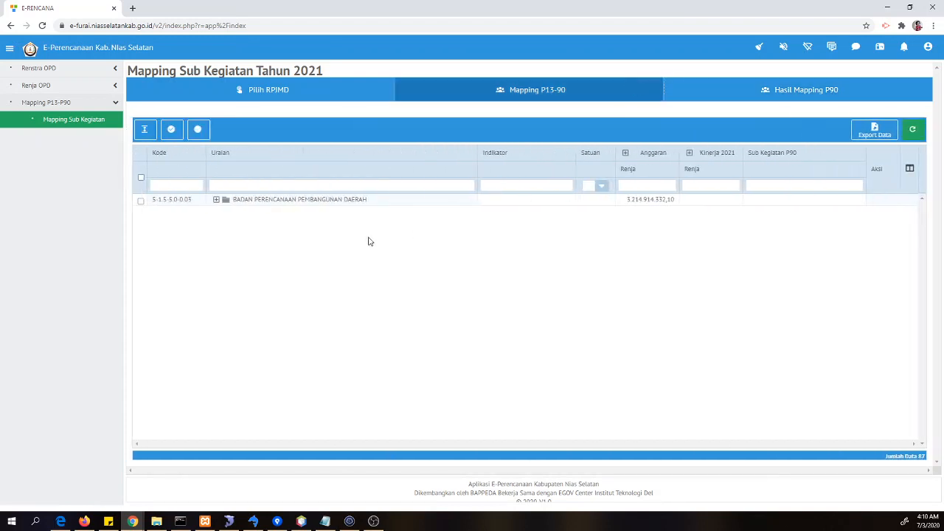
Expand Badan Perencanaan Pembangunan Daerah down to activity 2.4.3.1.15.6 and select its work item Penyusunan Profil Daerah/Sistem Informasi Pembangunan Daerah
click(216, 199)
click(225, 212)
click(236, 223)
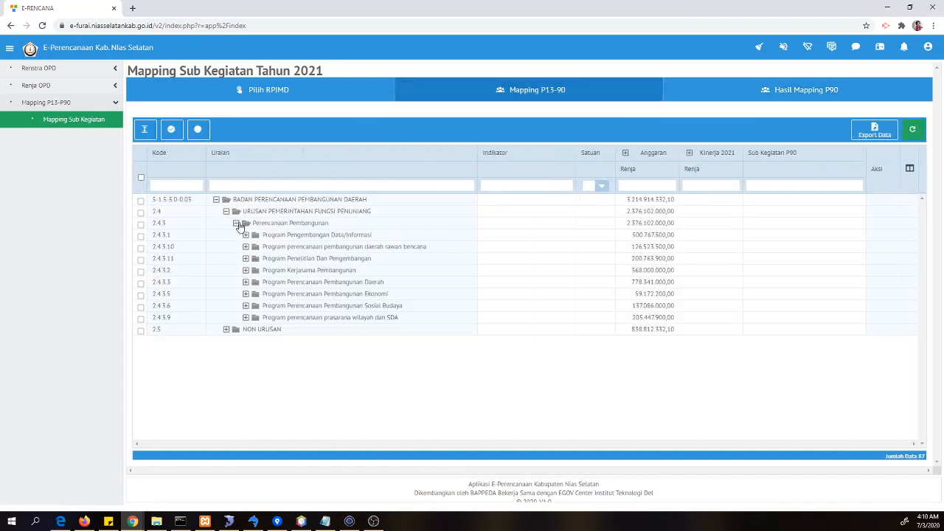
click(245, 235)
click(256, 247)
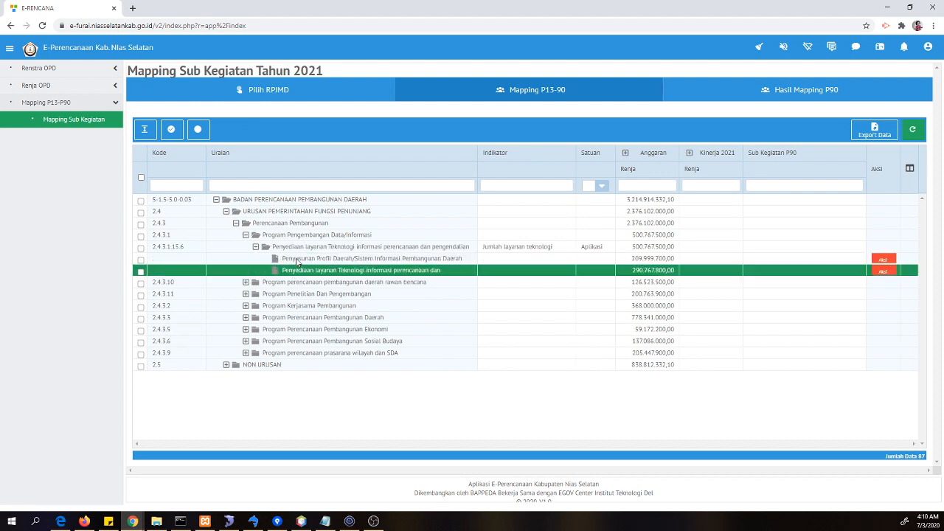
click(297, 262)
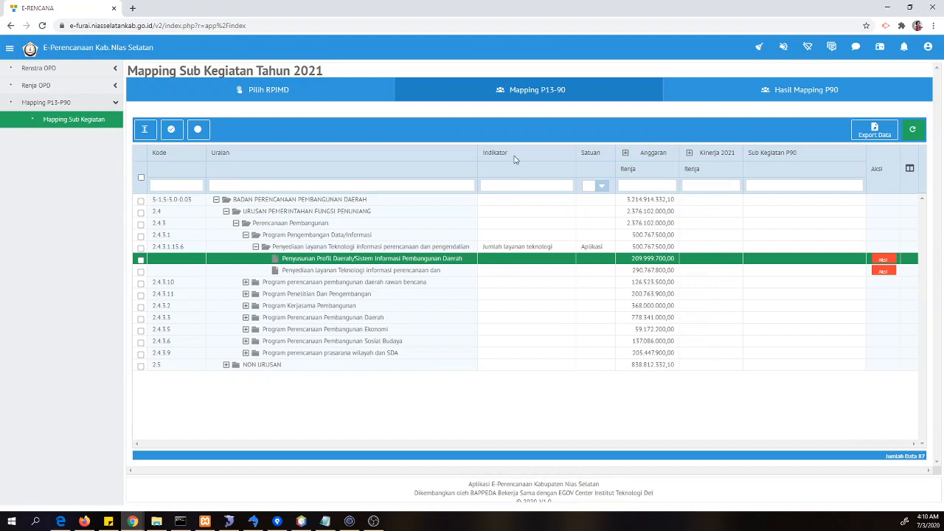
Collapse activity 2.4.3.1.15.6 and examine its indicator and unit along with its parent program 2.4.3.1
click(314, 247)
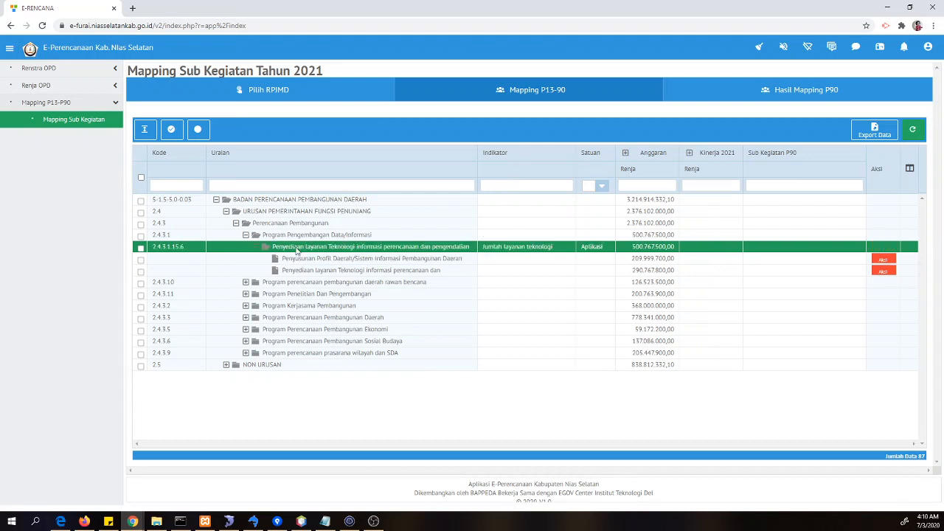
click(256, 247)
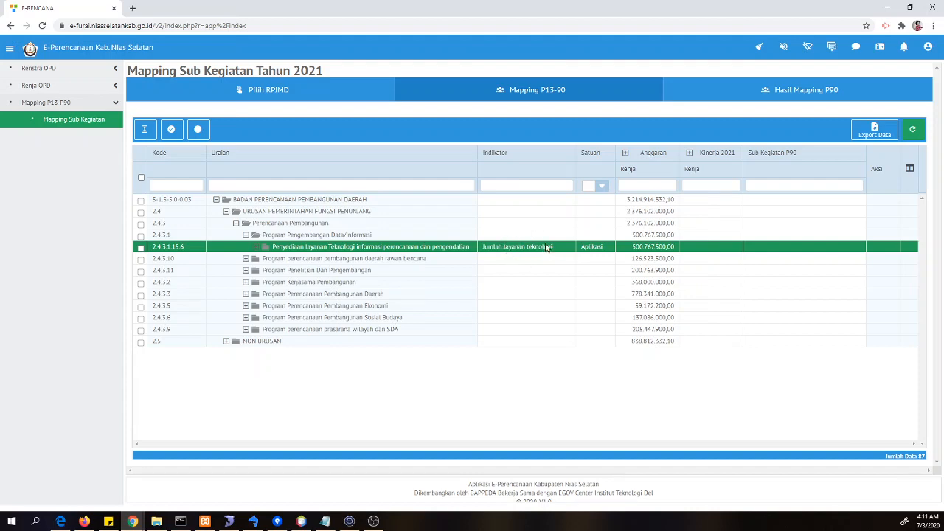
click(360, 236)
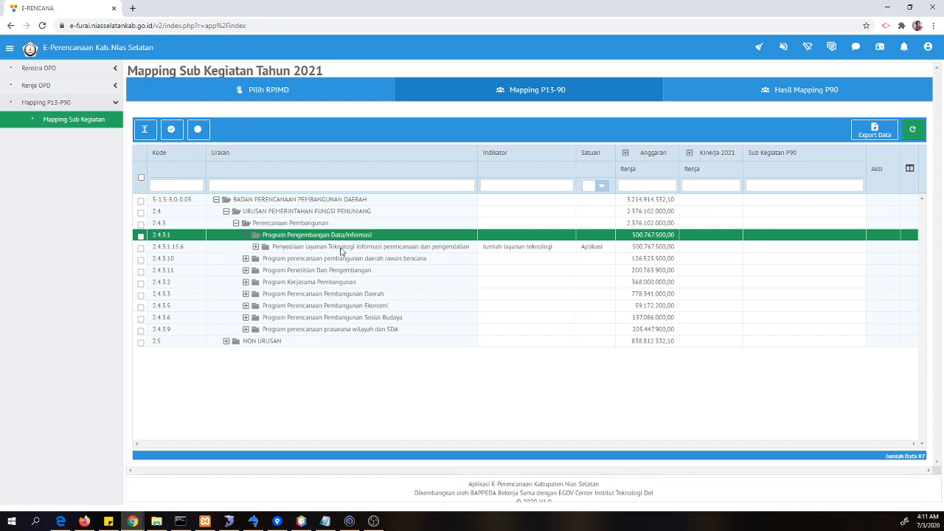
click(599, 248)
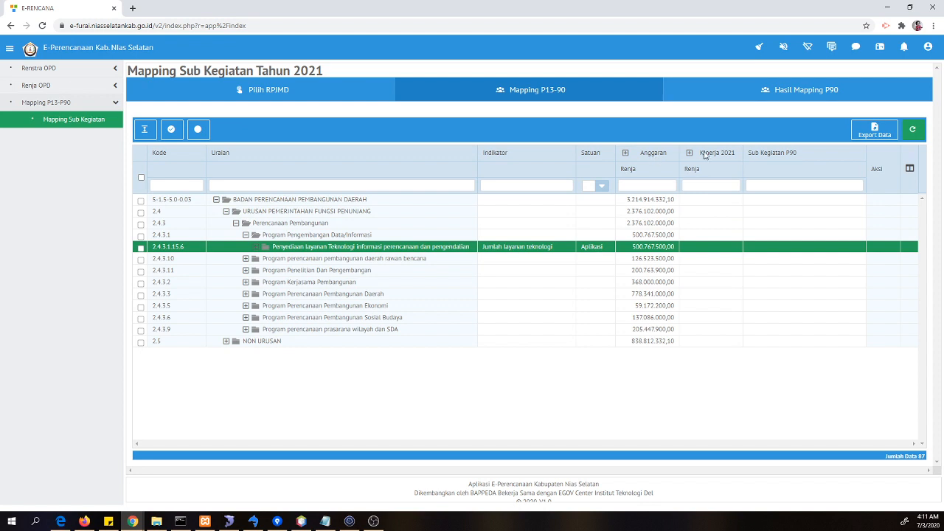
Expand the Anggaran column group and compare the Renja, Renstra and RPJMD budgets at field, program and activity level
click(638, 155)
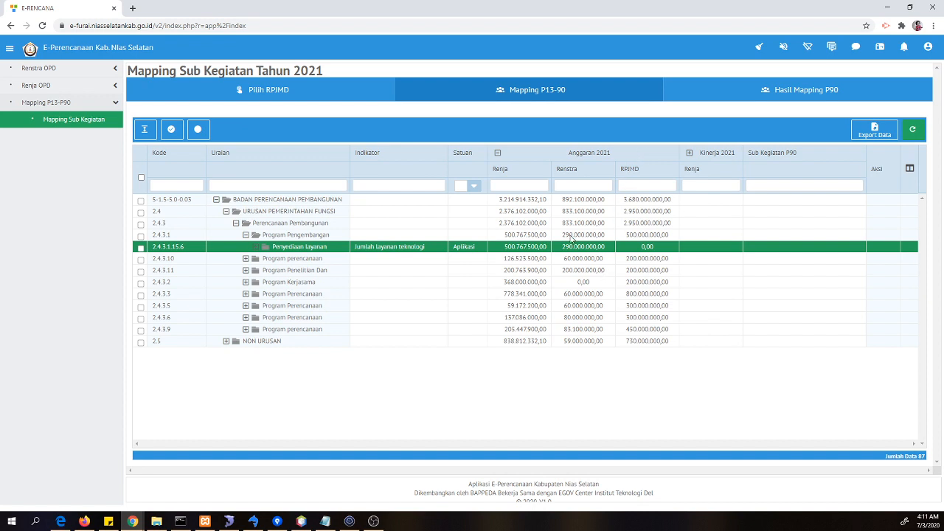
click(571, 156)
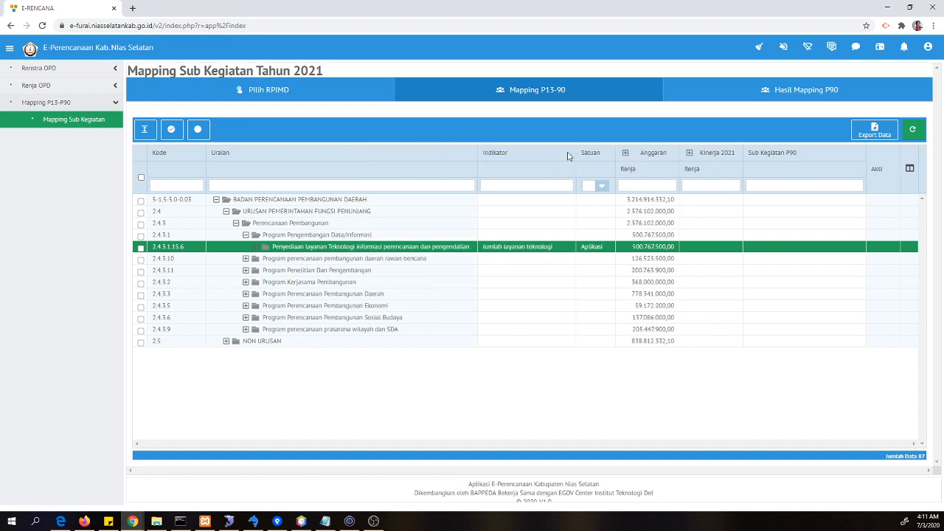
click(643, 156)
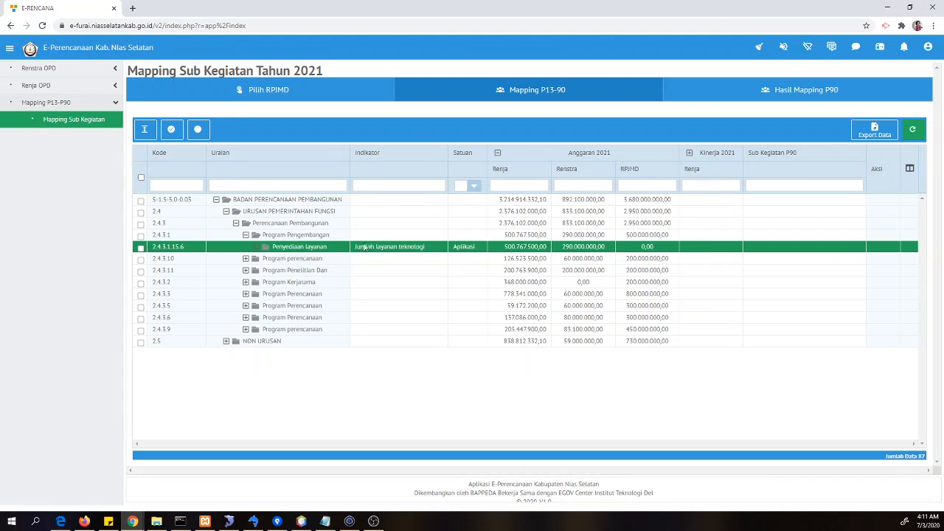
click(278, 225)
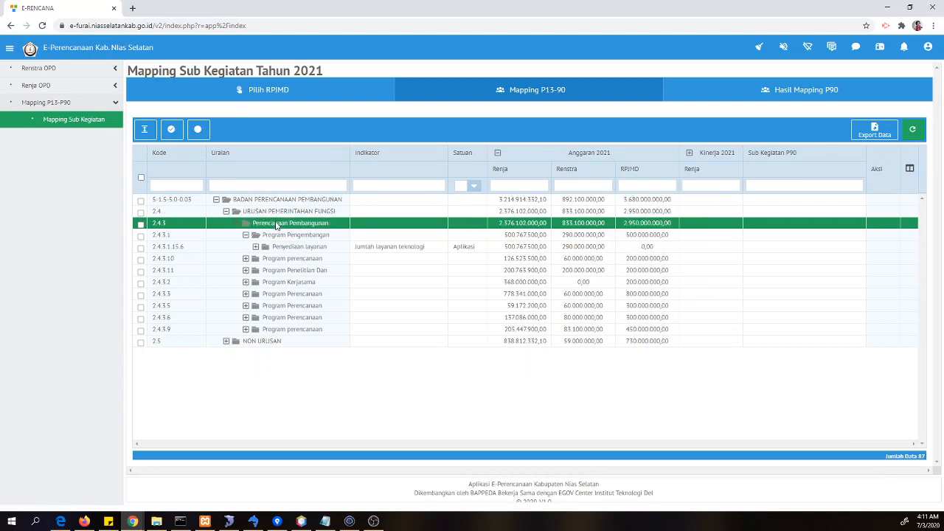
click(276, 235)
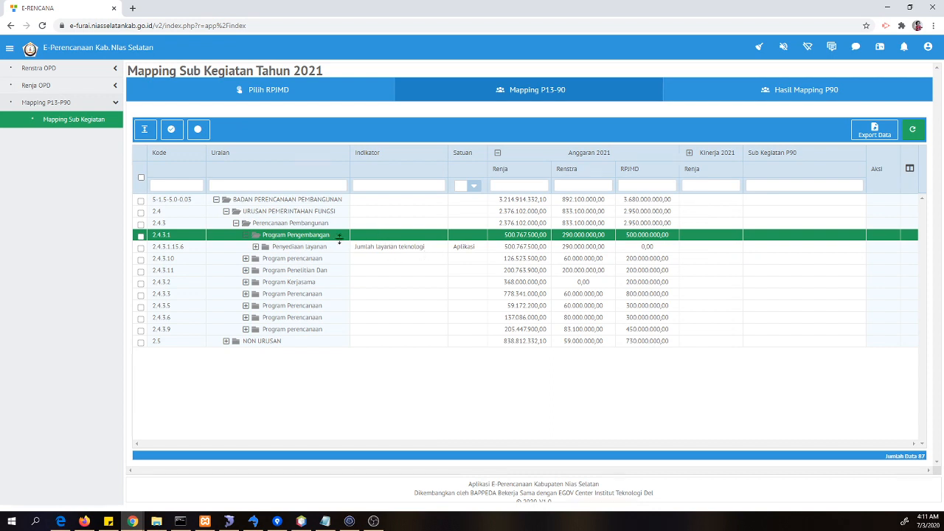
click(654, 249)
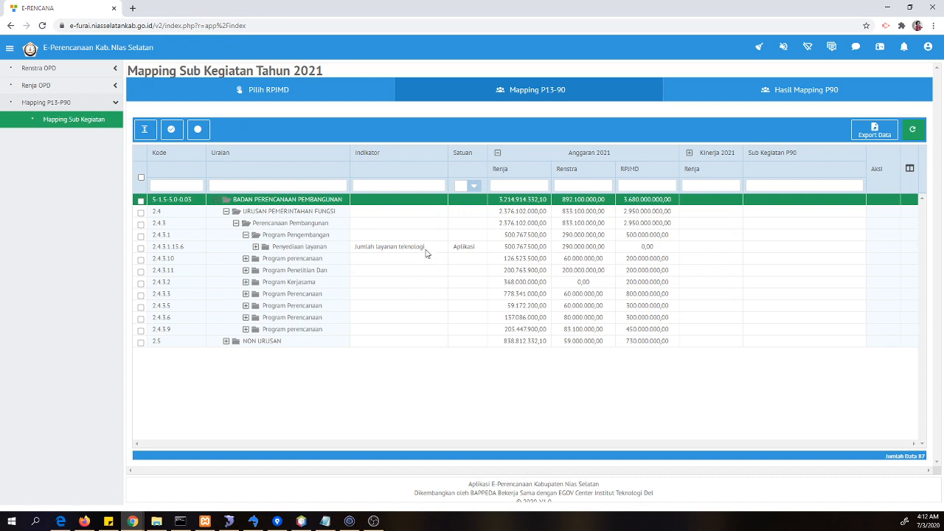
Expand the Kinerja 2021 column group, examine the Renstra target of activity 2.4.3.1.15.6, and collapse the group again
click(713, 158)
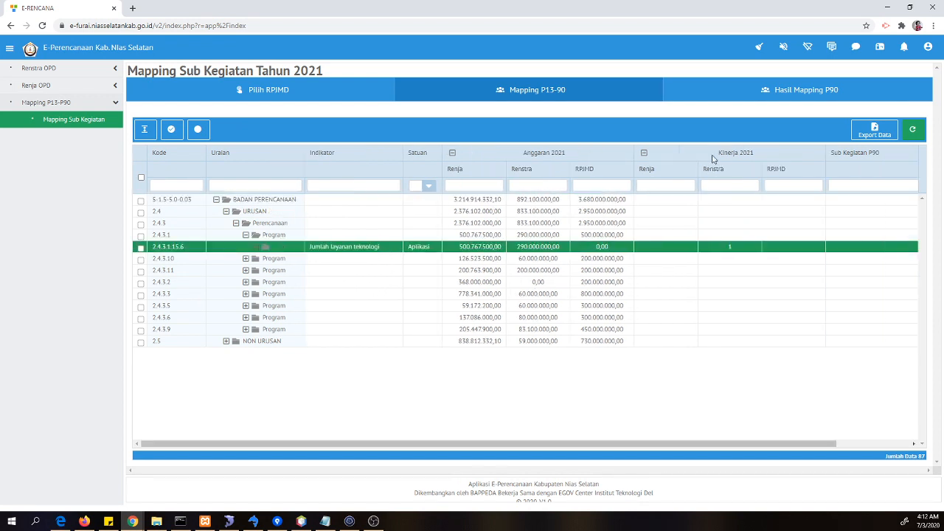
click(733, 264)
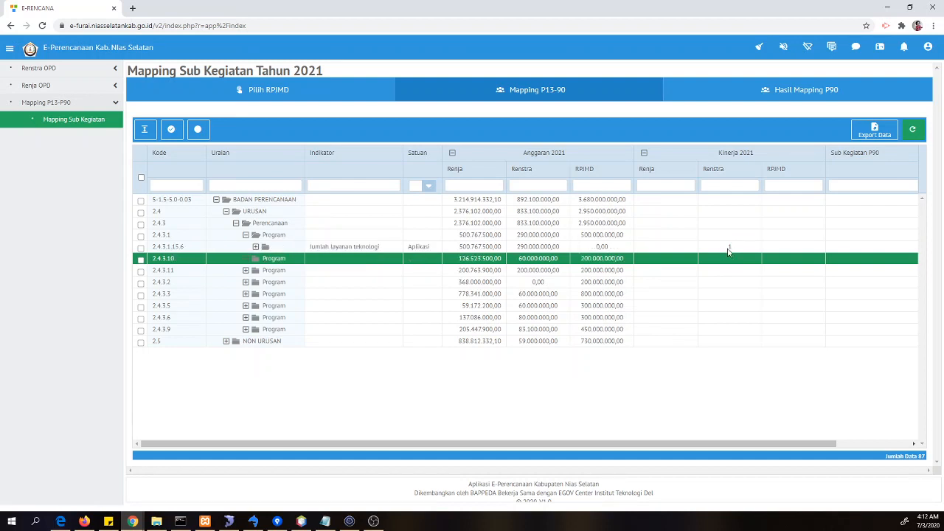
click(729, 247)
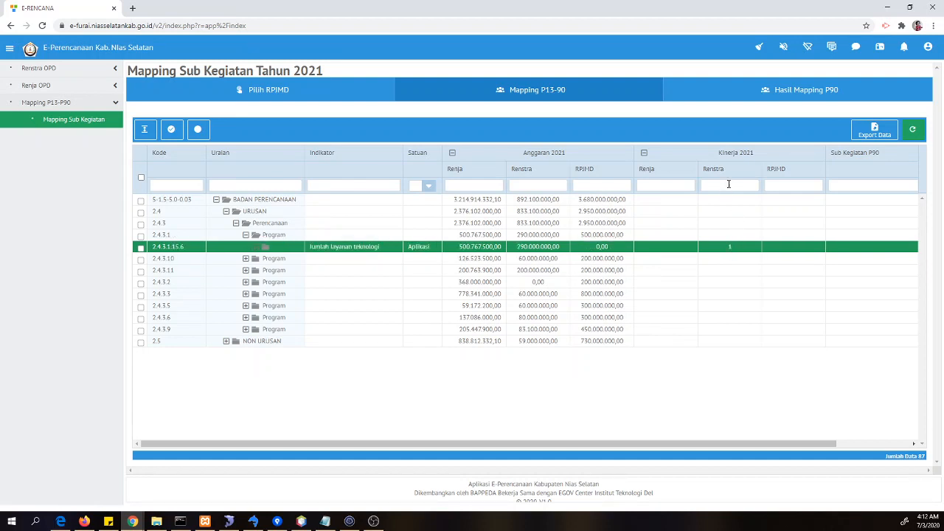
click(790, 239)
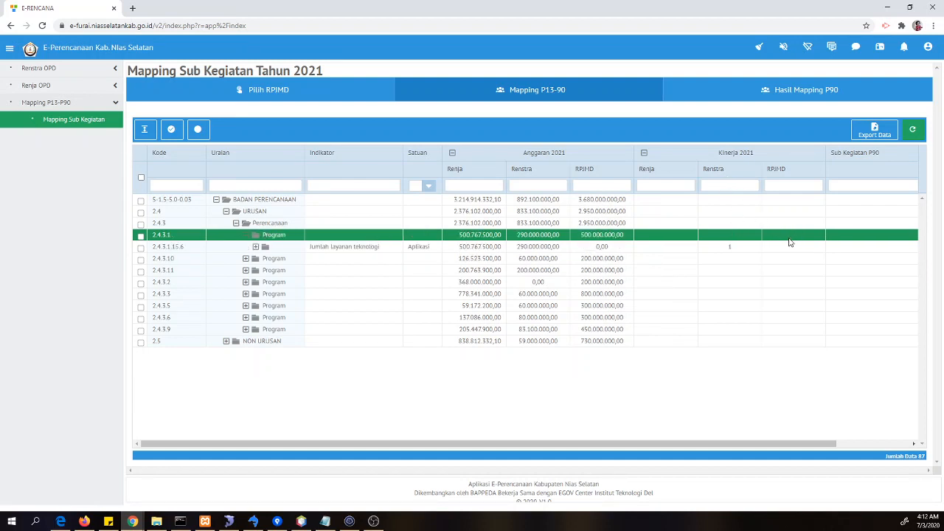
click(683, 158)
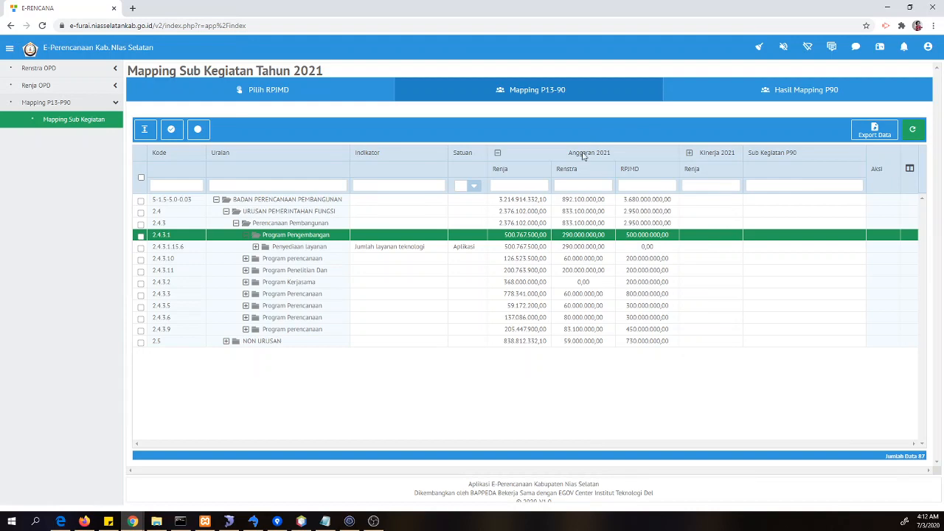
Show the Kode Urusan, Nama Urusan, Kode Bdang and Bidang columns in the mapping table
click(909, 169)
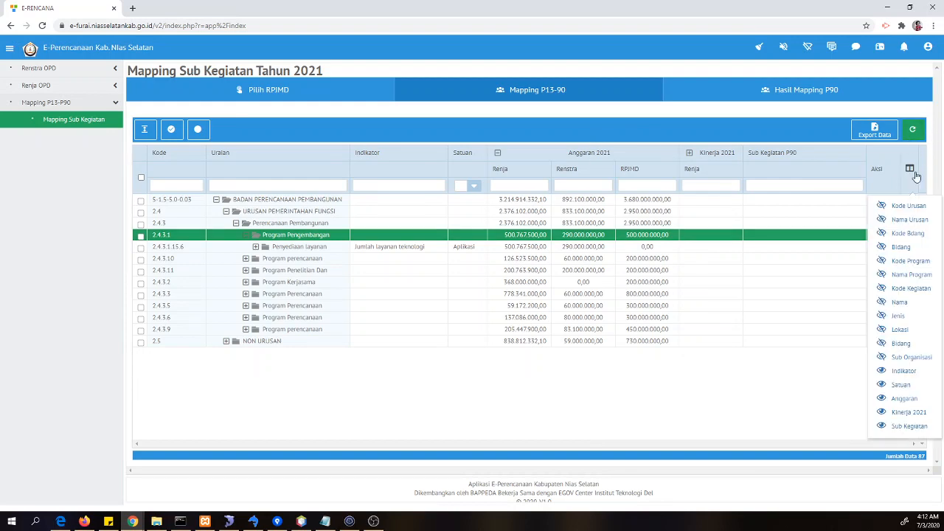
click(899, 213)
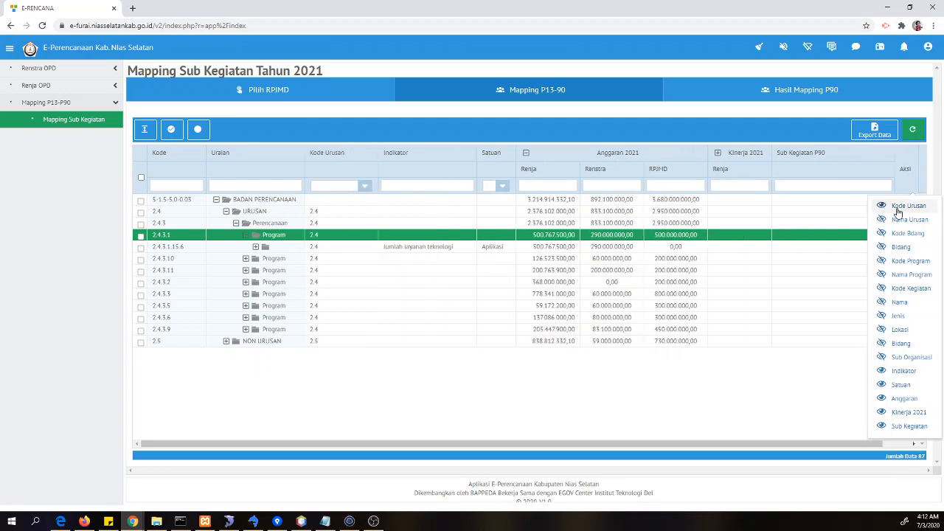
click(905, 224)
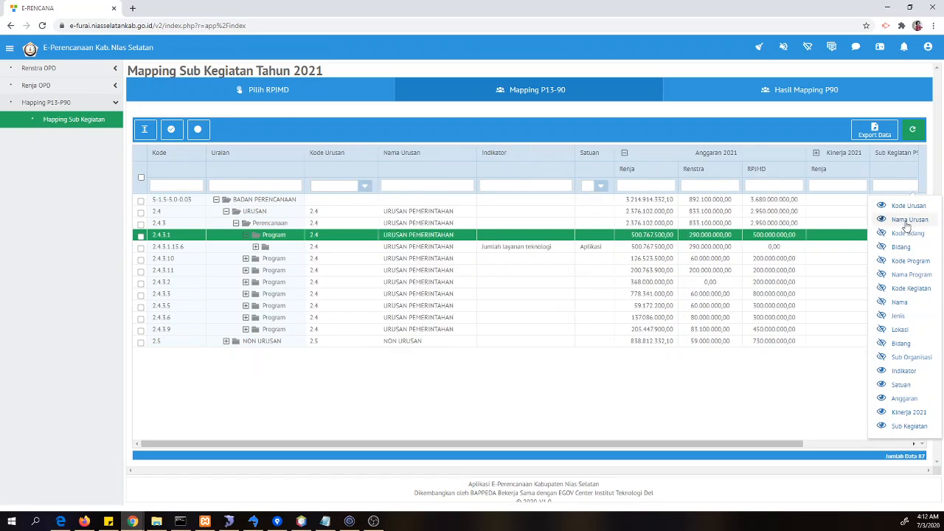
click(913, 238)
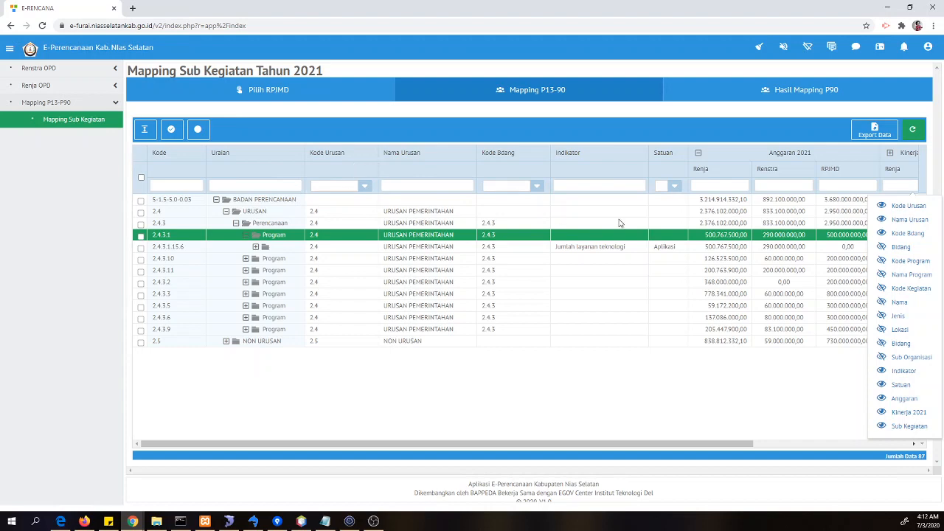
click(909, 251)
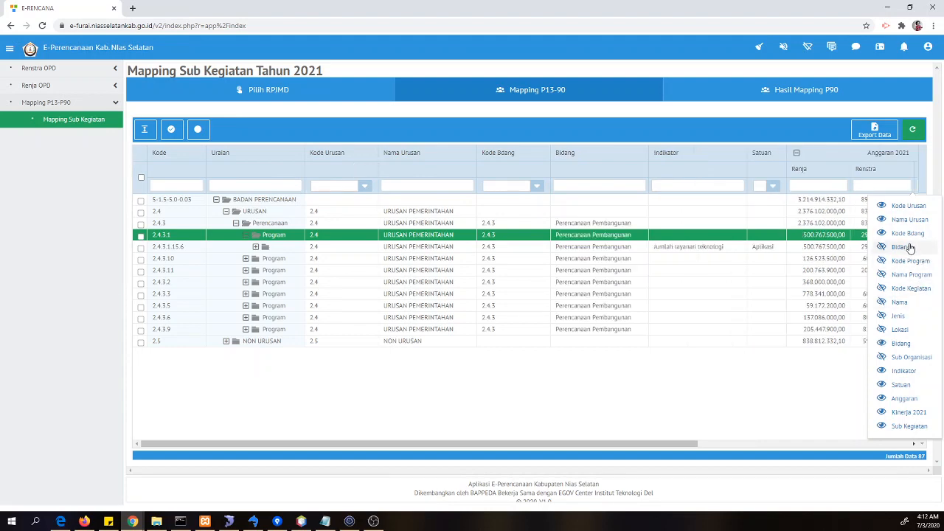
Hide the Kode Bdang, Nama Urusan and Kode Urusan columns and collapse the Anggaran group to Renja only
click(907, 234)
click(908, 220)
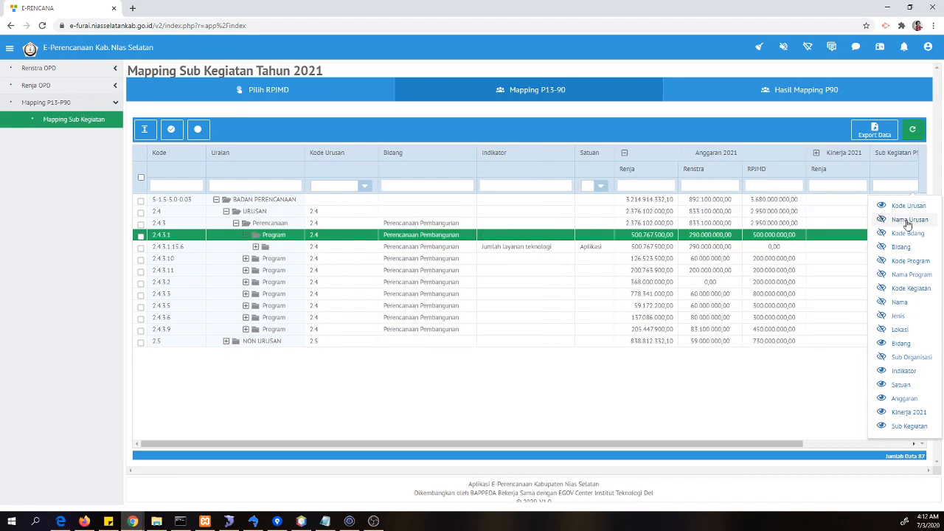
click(909, 206)
click(633, 260)
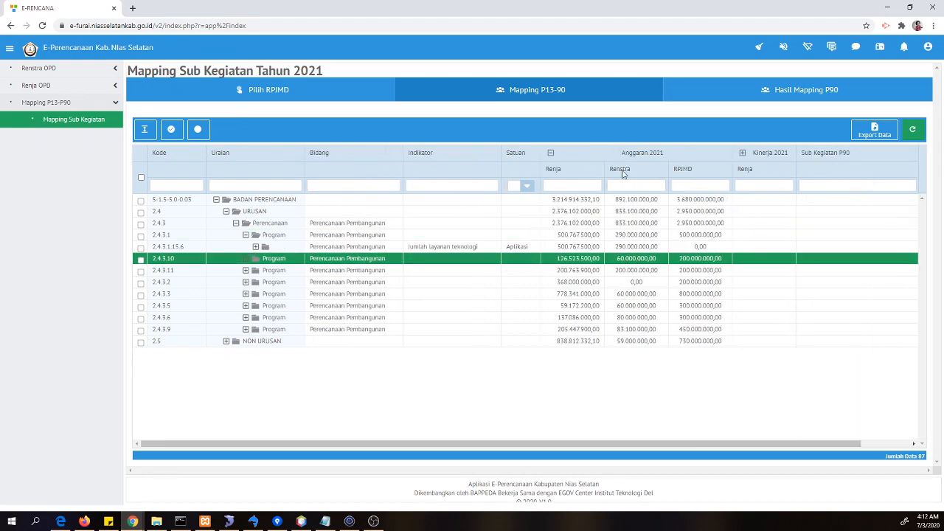
click(622, 152)
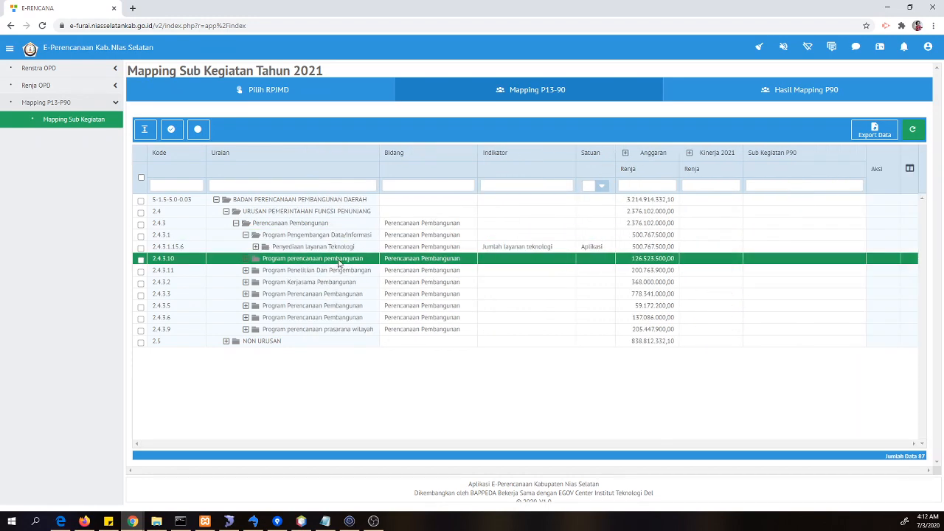
Expand activity 2.4.3.1.15.6, review its two work items, and select Penyusunan Profil Daerah/Sistem Informasi Pembangunan Daerah
click(256, 247)
click(297, 260)
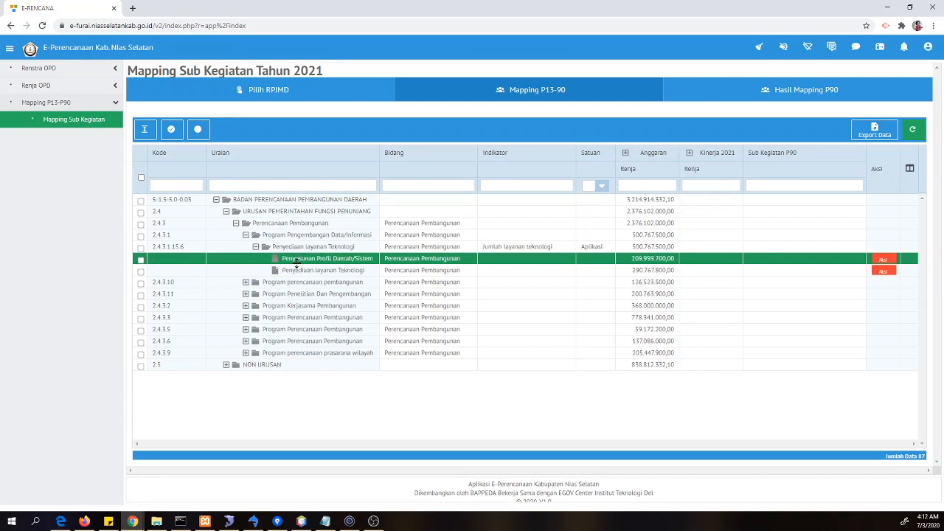
click(306, 271)
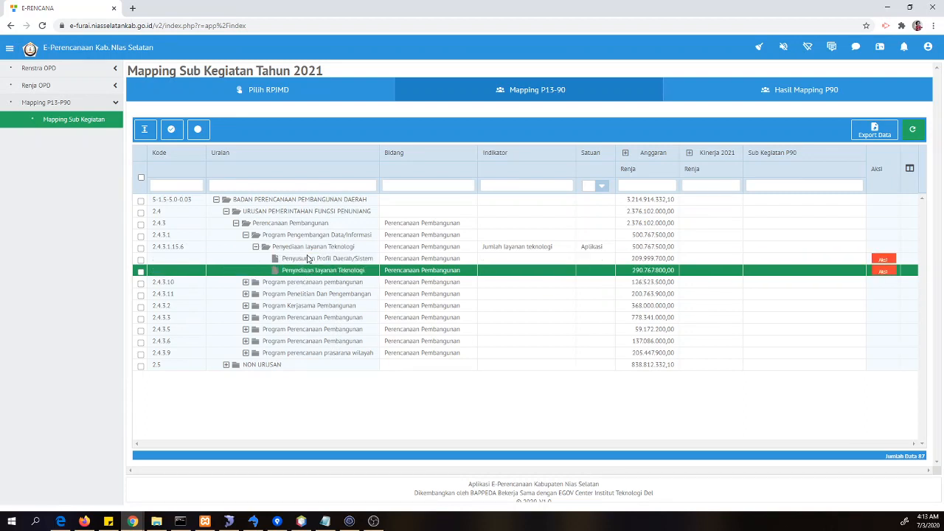
click(308, 260)
click(307, 272)
click(301, 246)
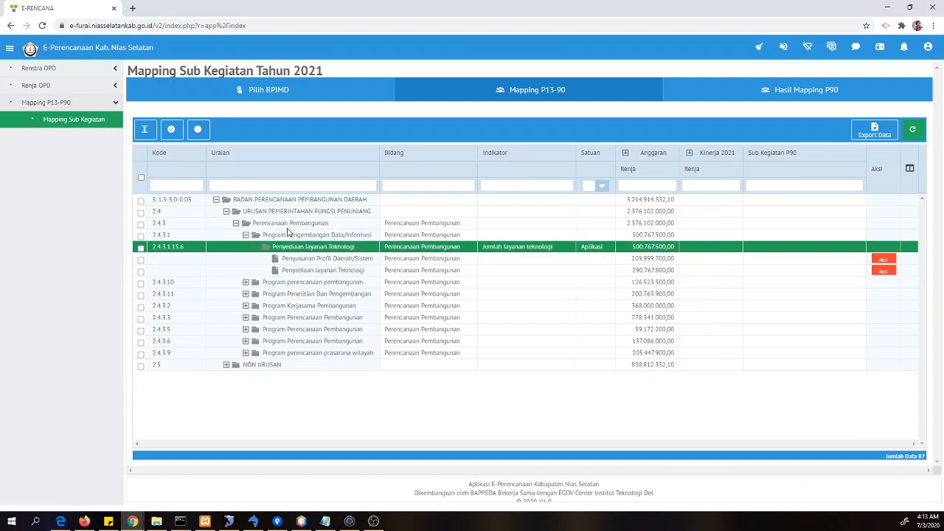
click(287, 236)
click(283, 248)
click(292, 262)
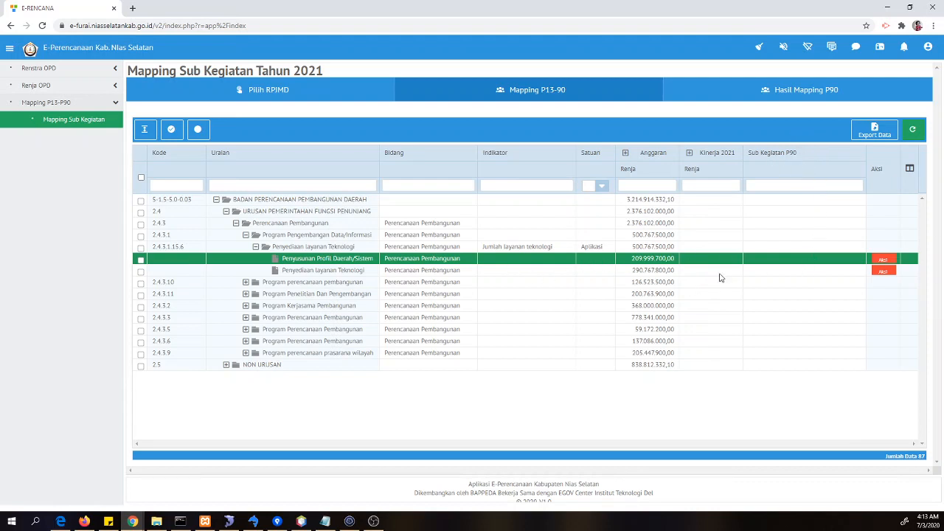
Open the mapping form for the work item Penyusunan Profil Daerah and bring up its list of P90 sub kegiatan
click(884, 261)
click(884, 261)
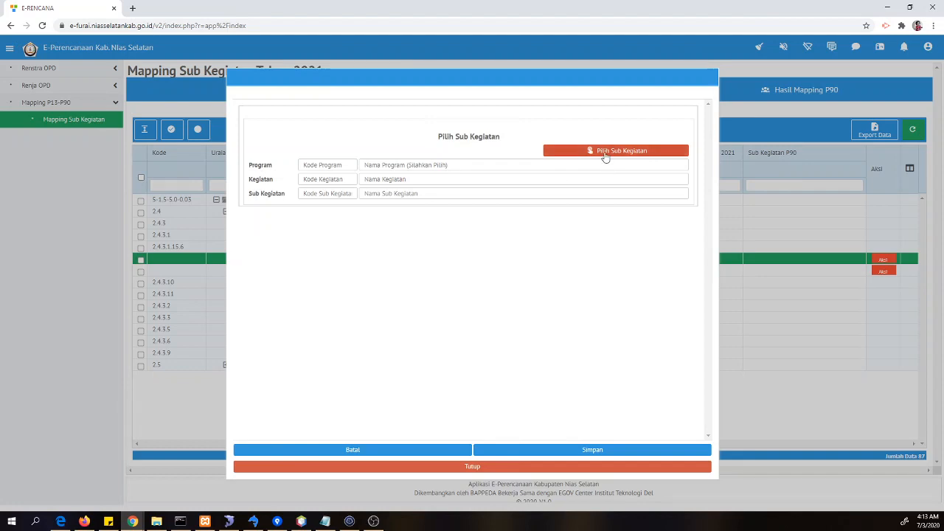
click(605, 152)
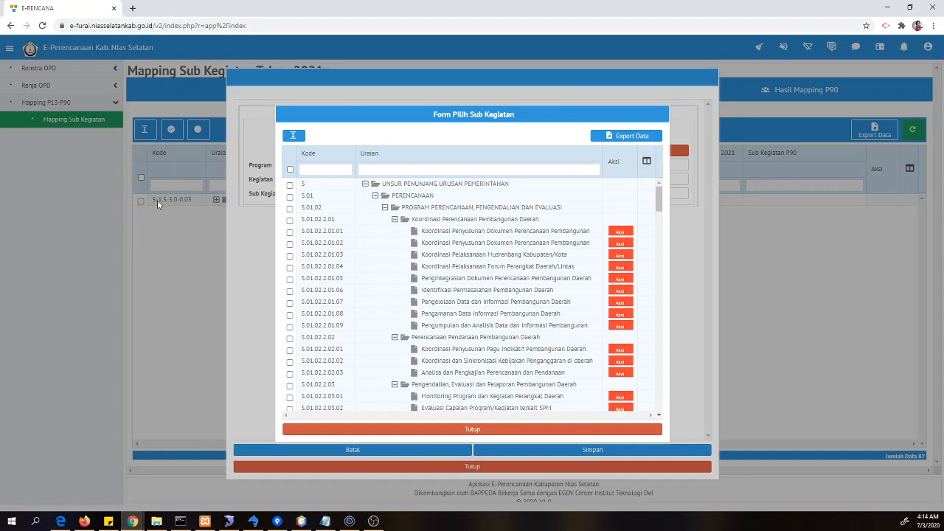
Collapse 5.01 Perencanaan and 5.05 Penelitian dan Pengembangan to compare them, and expand 5.01 again to show its sub kegiatan
click(375, 196)
click(375, 207)
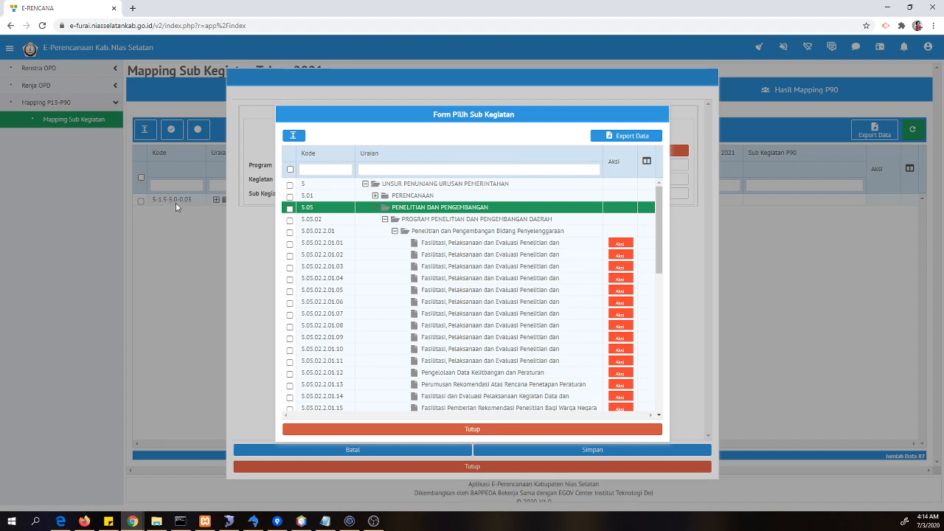
click(375, 209)
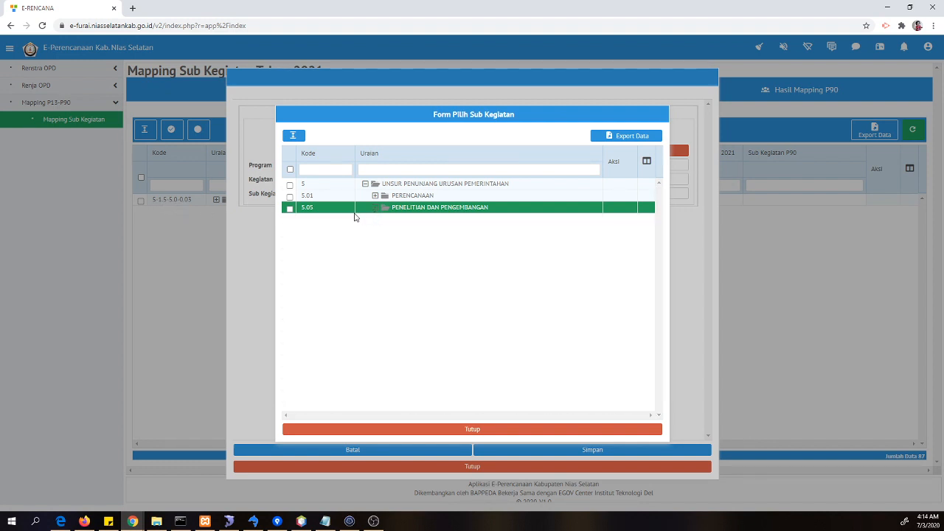
click(316, 199)
click(314, 209)
click(376, 196)
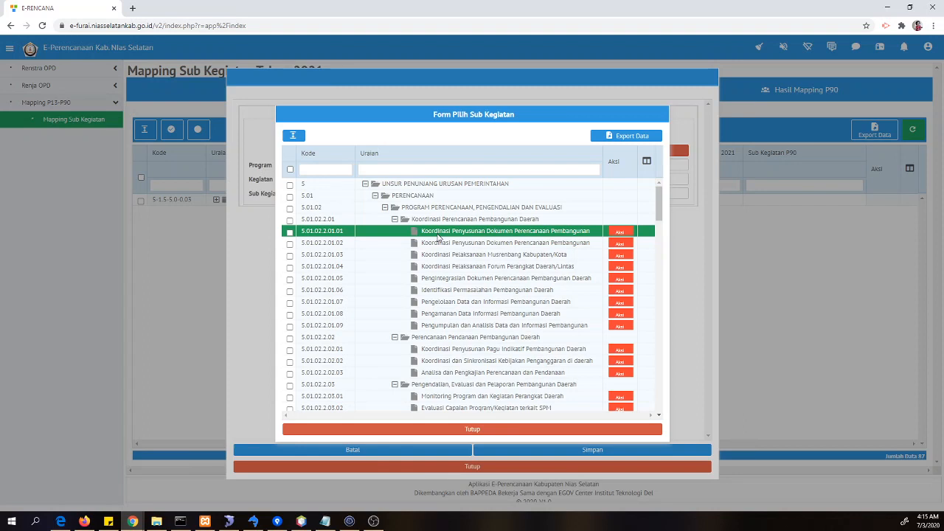
Close the sub kegiatan list and mapping form, and expand the whole P13 tree to select Penyusunan Profil Daerah/Sistem Informasi Pembangunan Daerah
click(520, 431)
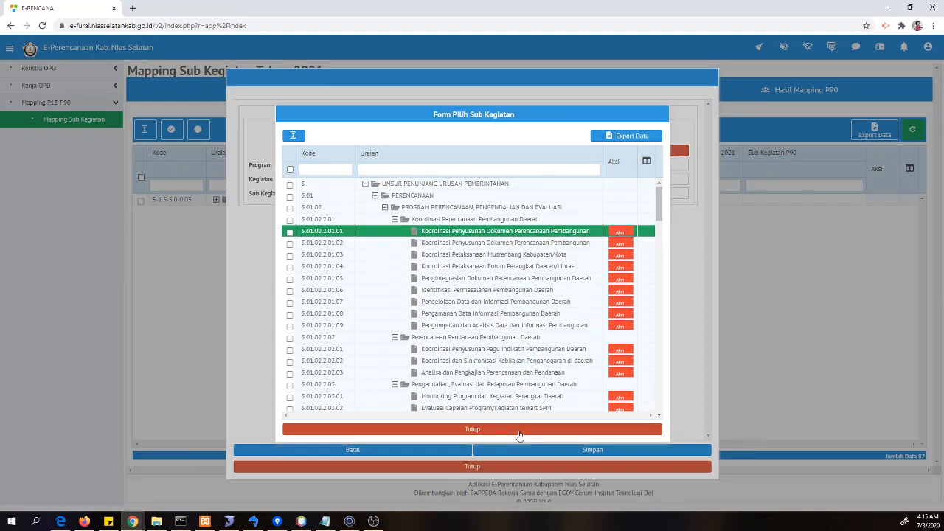
click(506, 470)
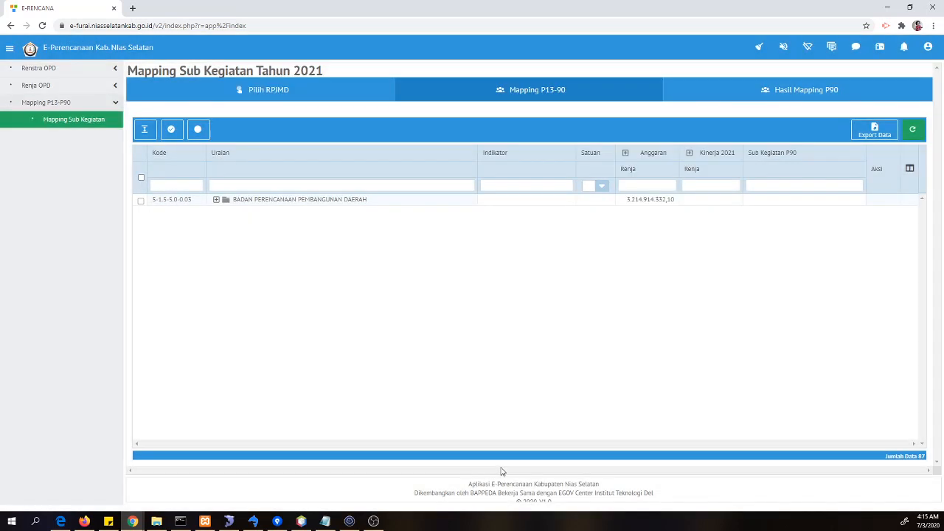
click(144, 130)
click(387, 261)
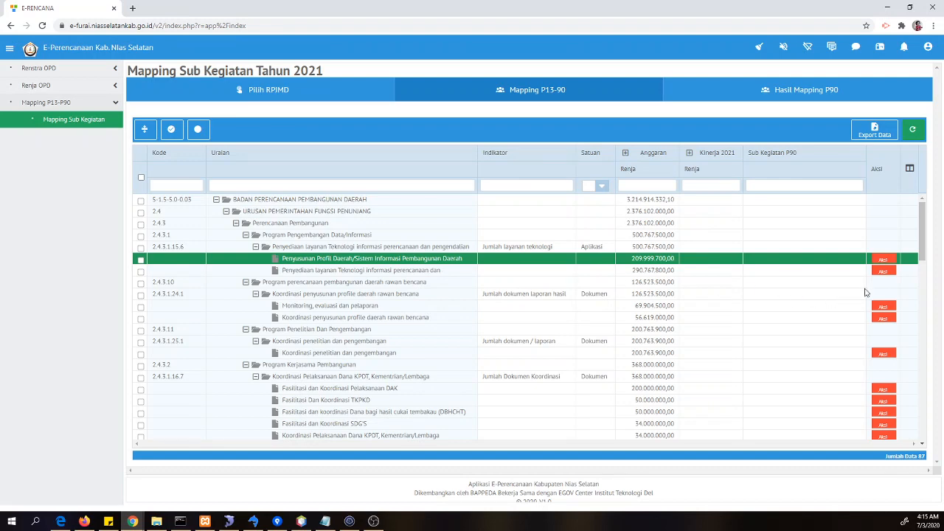
Open the selected work item's mapping form and choose sub kegiatan 5.01.02.2.01.01 Koordinasi Penyusunan Dokumen Perencanaan Pembangunan for it
click(883, 262)
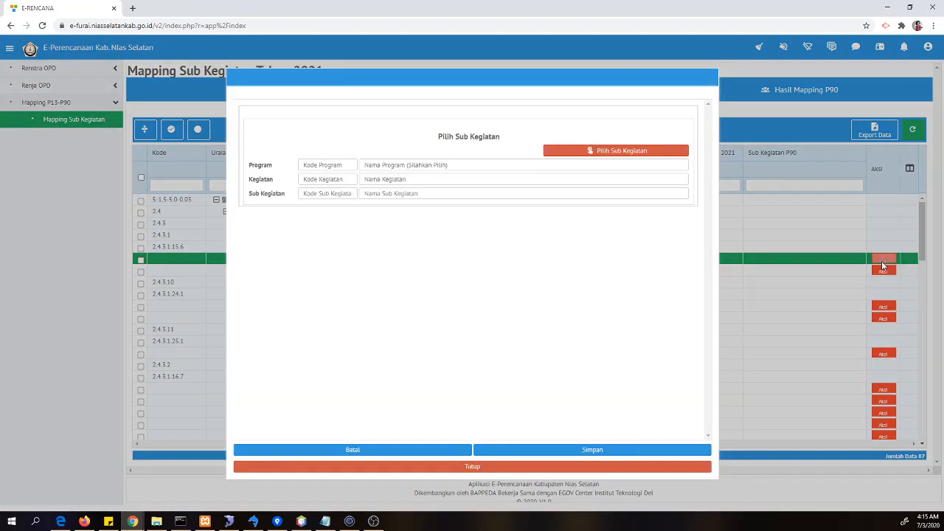
click(618, 154)
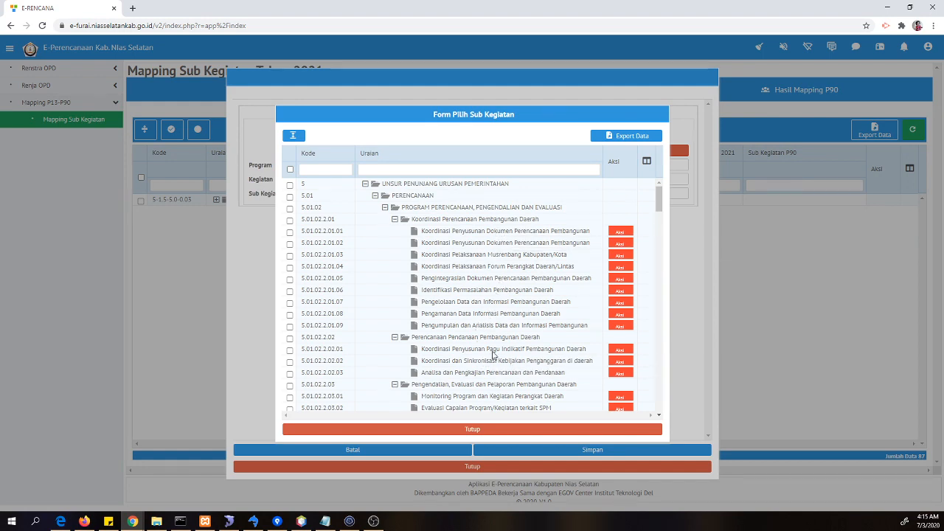
scroll(493, 354, down, 10)
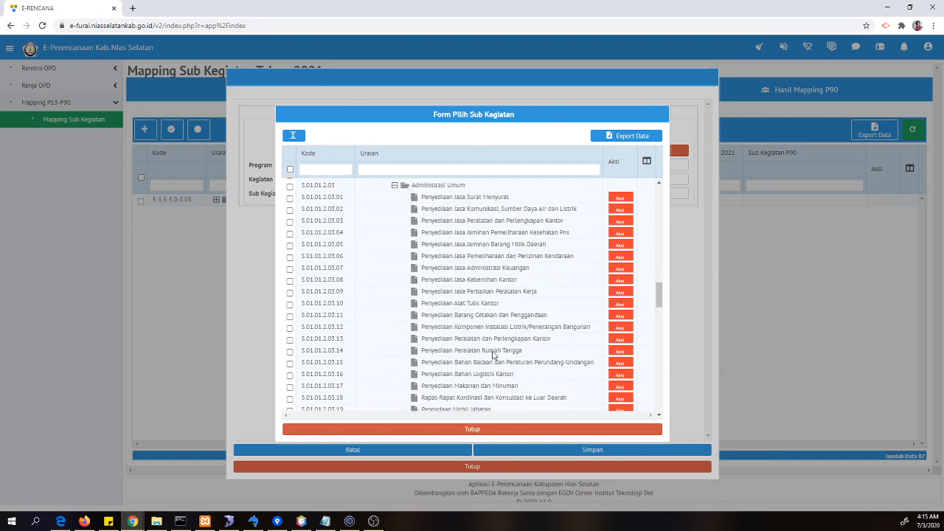
scroll(493, 354, up, 10)
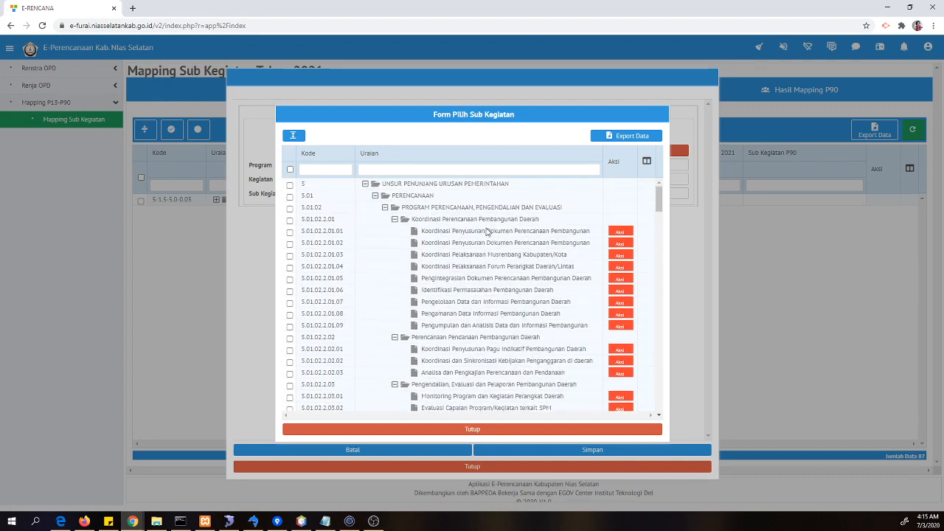
click(486, 232)
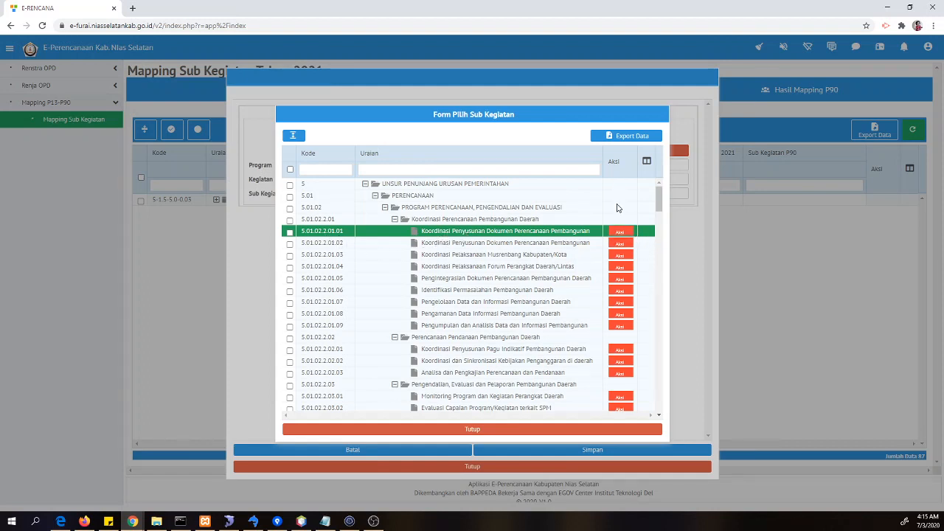
click(621, 233)
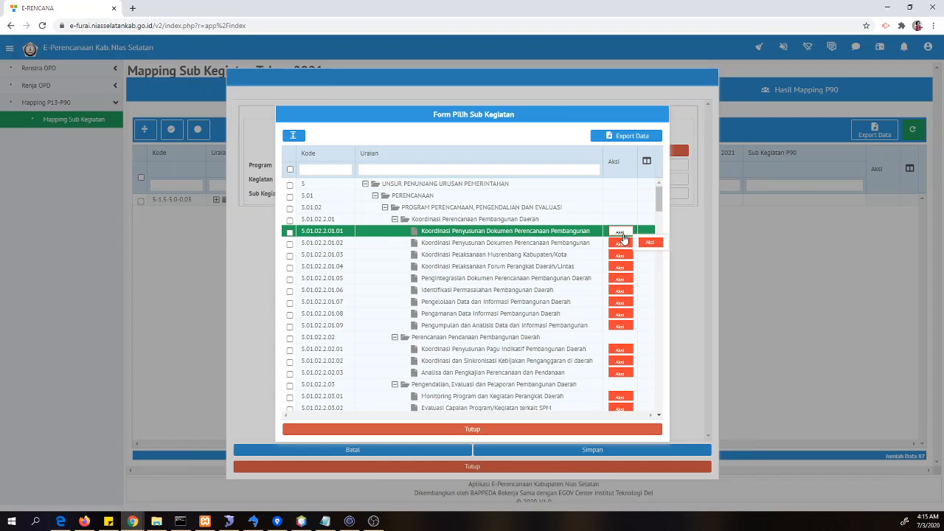
click(622, 233)
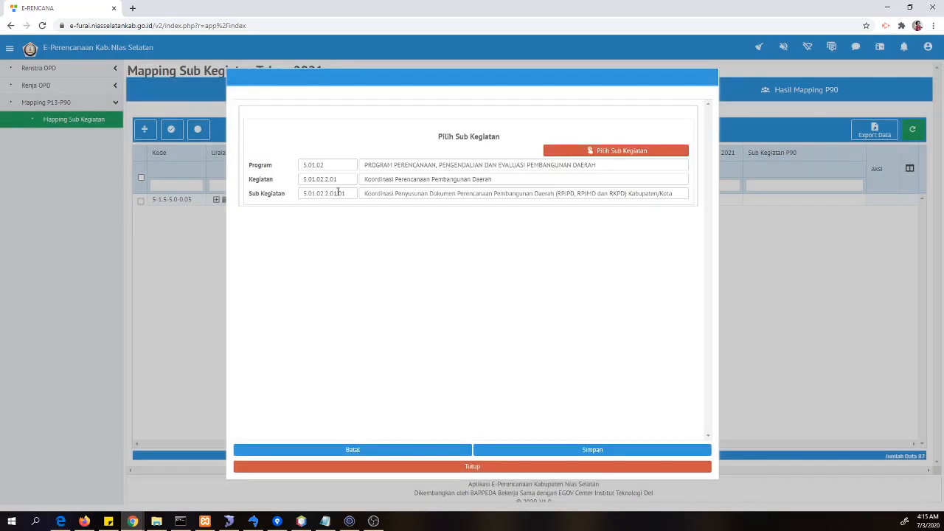
Check the filled-in Program, Kegiatan and Sub Kegiatan codes, and save the mapping
click(314, 168)
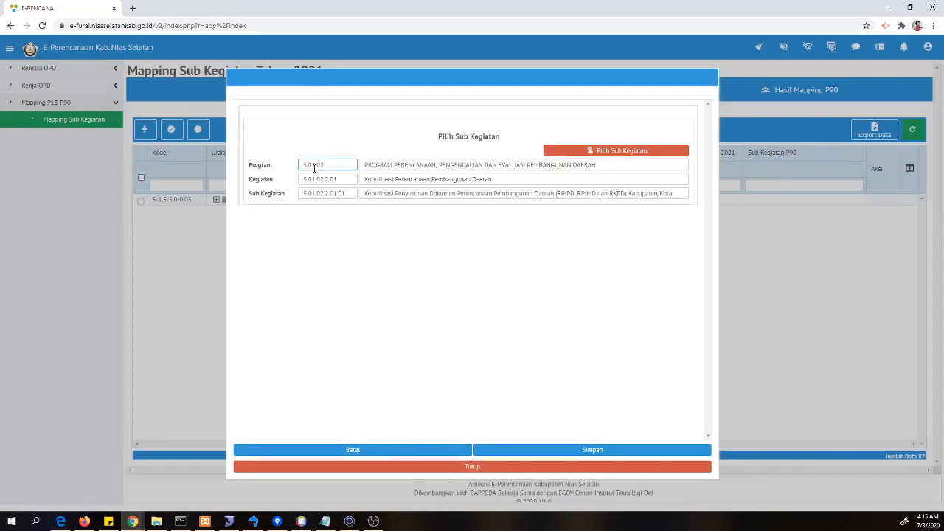
click(331, 180)
click(335, 196)
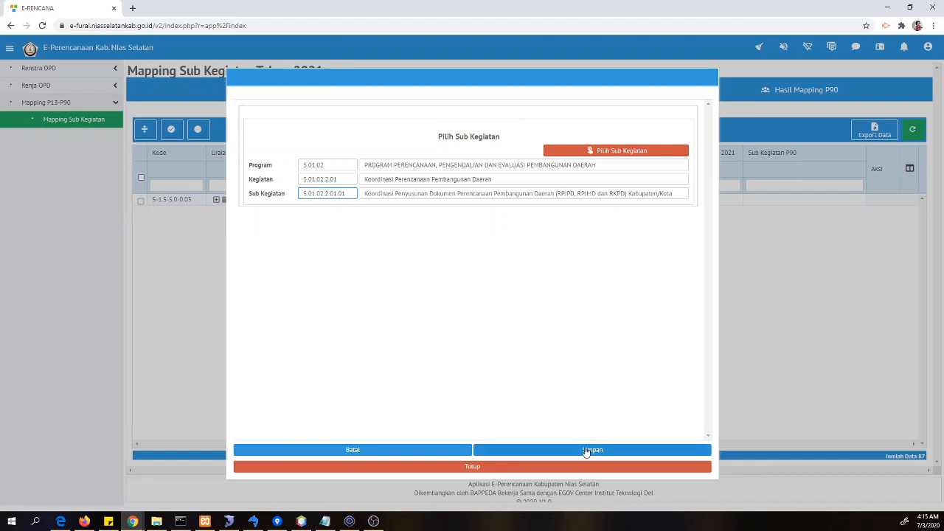
click(587, 451)
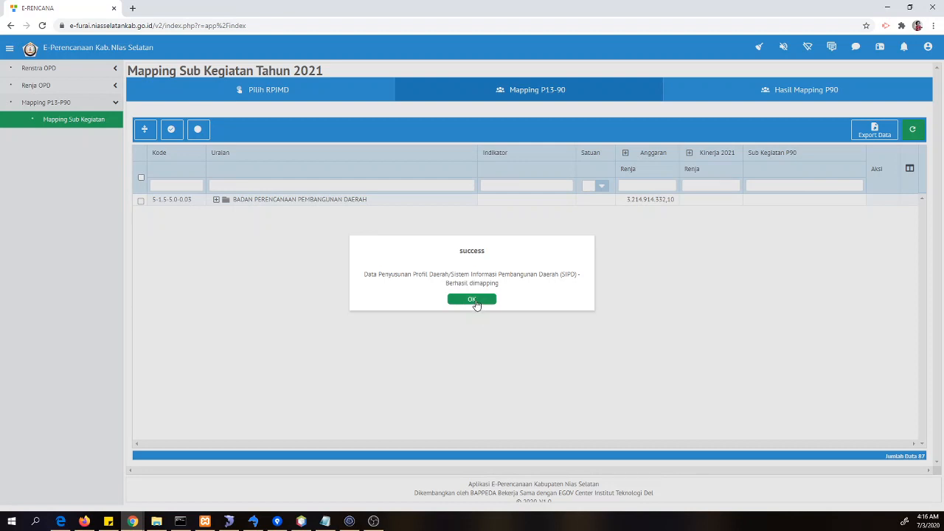
click(480, 302)
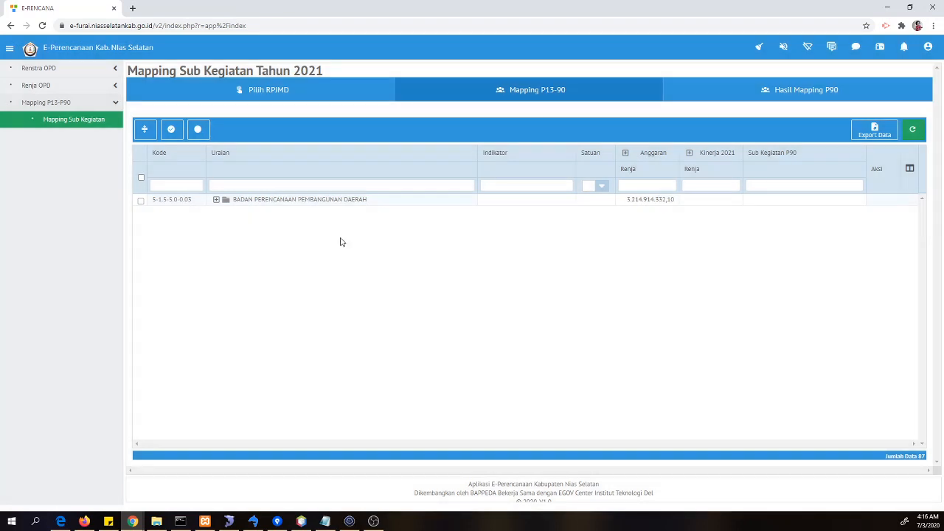
Expand the whole P13 tree again and check the Sub Kegiatan P90 entry of Penyusunan Profil Daerah
click(145, 132)
click(145, 130)
click(809, 263)
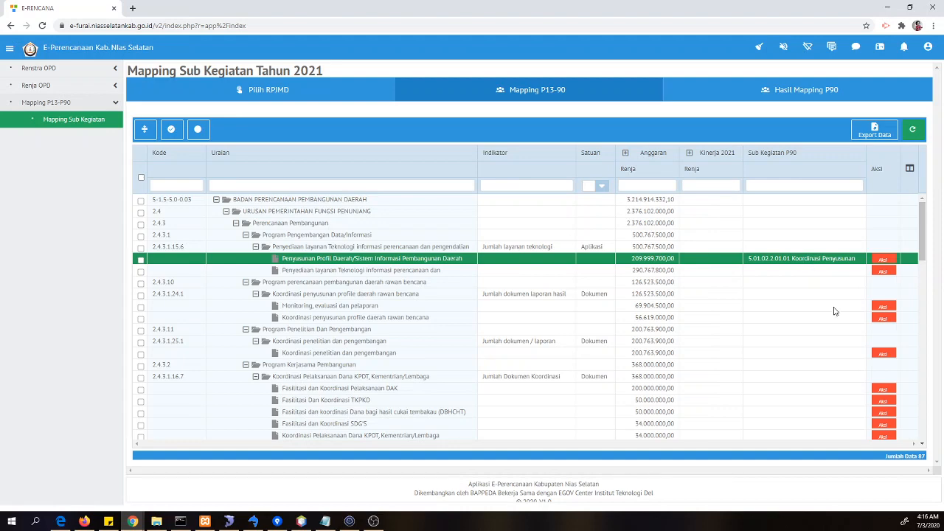
Open the Hasil Mapping P90 results and expand the whole tree down to the mapped work item
click(773, 96)
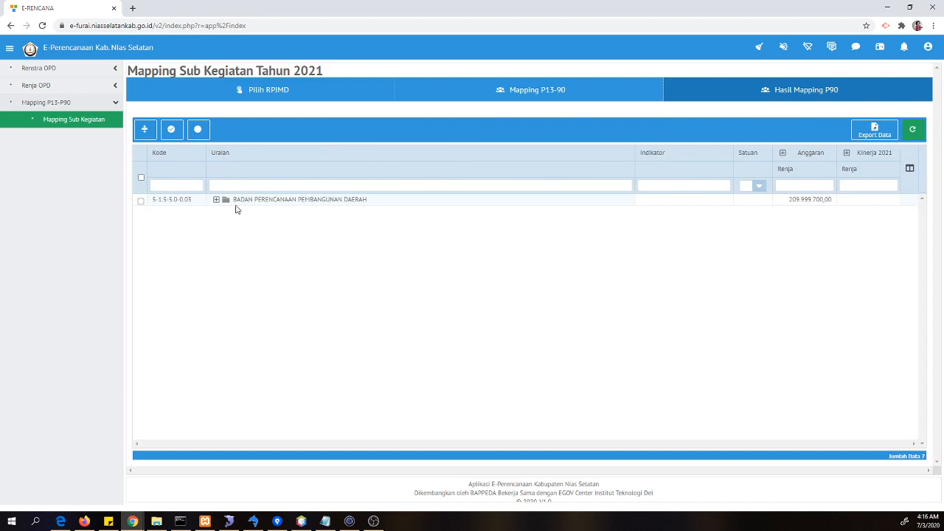
click(147, 133)
click(341, 271)
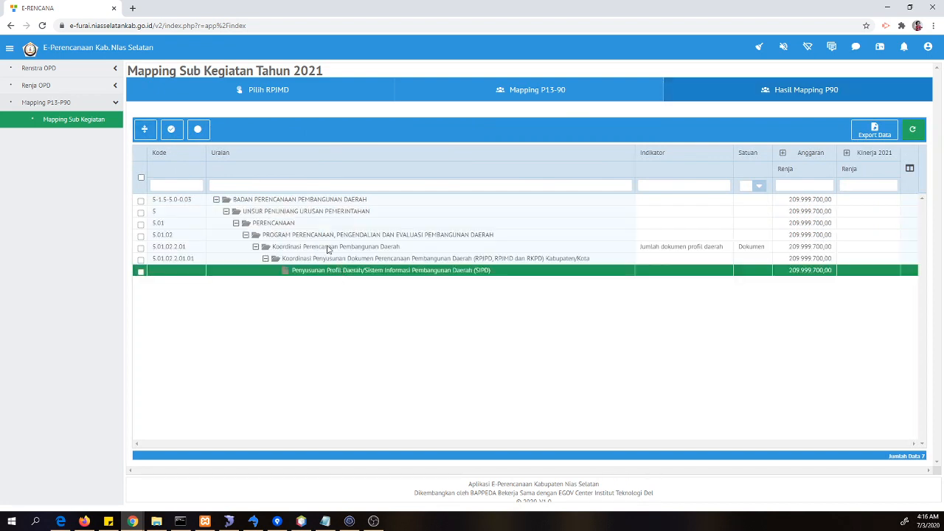
Examine each level of the mapped P90 hierarchy, from Badan Perencanaan Pembangunan Daerah down to the Penyusunan Profil Daerah work item
click(329, 248)
click(311, 215)
click(301, 203)
click(301, 212)
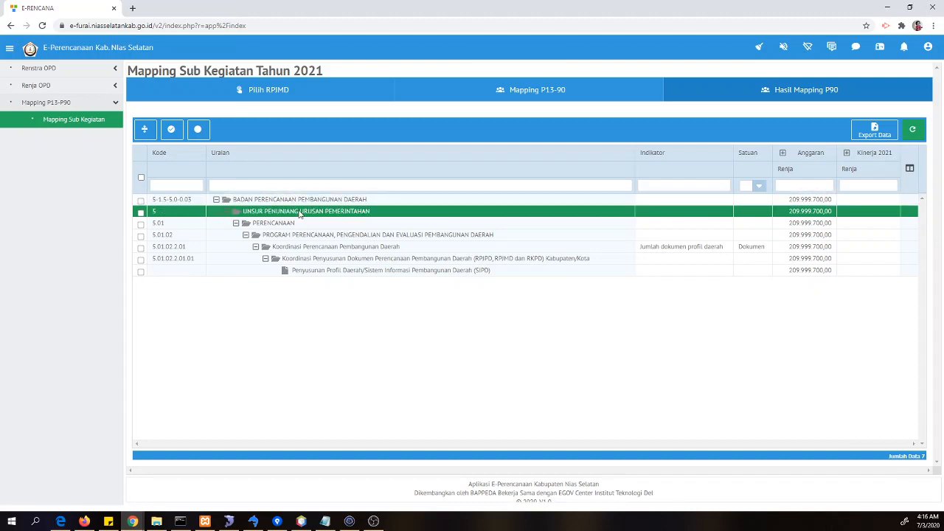
click(295, 224)
click(298, 236)
click(309, 260)
click(310, 271)
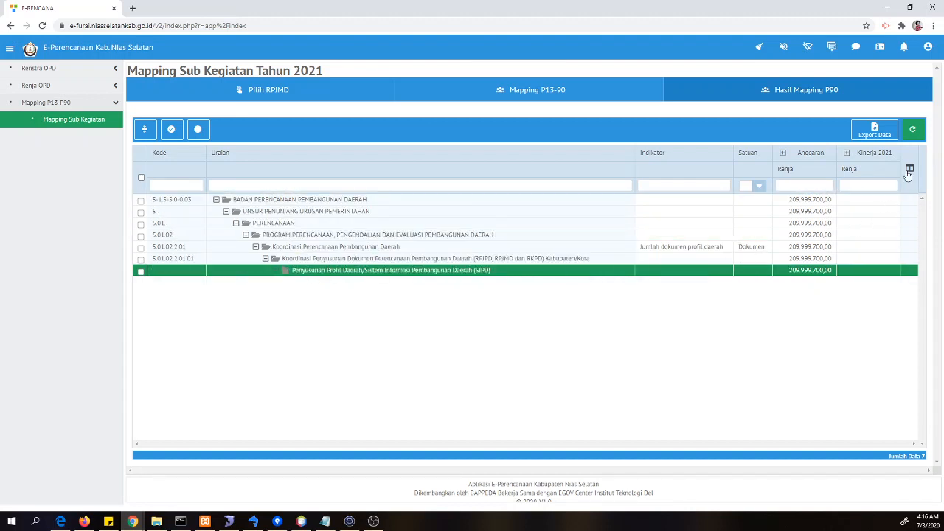
click(653, 249)
click(581, 236)
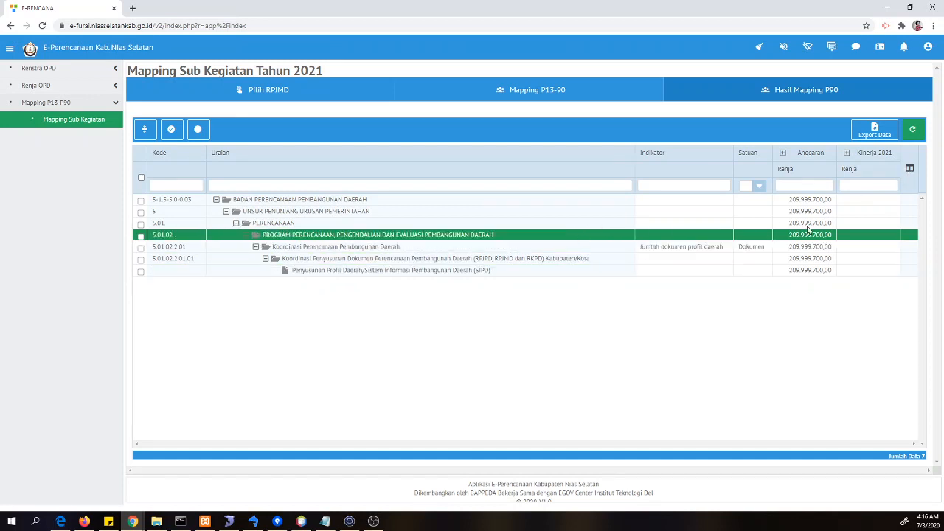
Show the Bidang and Lokasi columns in the P90 results, leaving Sub Organisasi hidden after a brief check
click(911, 170)
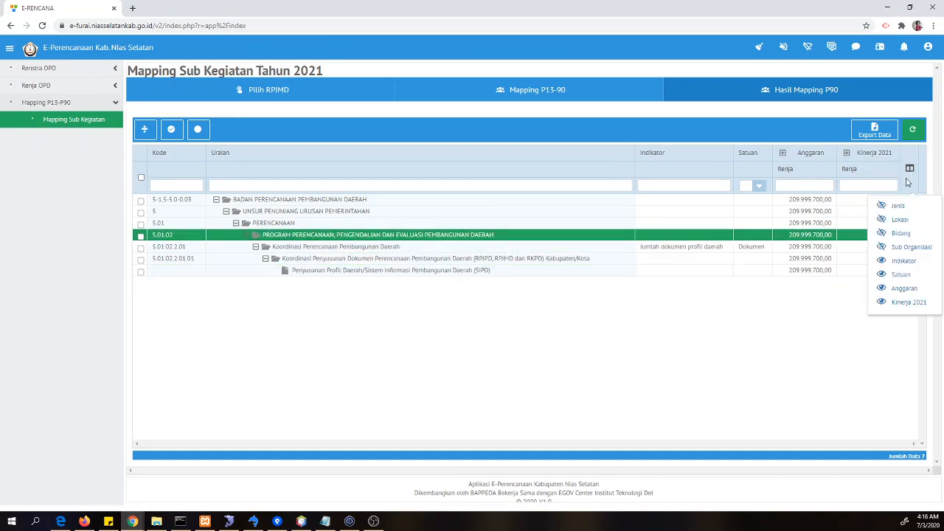
click(900, 233)
click(906, 248)
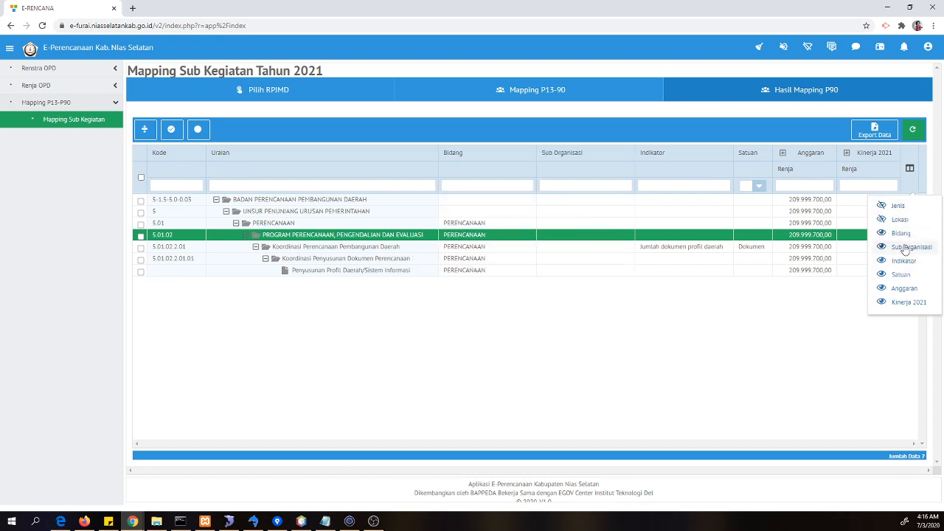
click(906, 250)
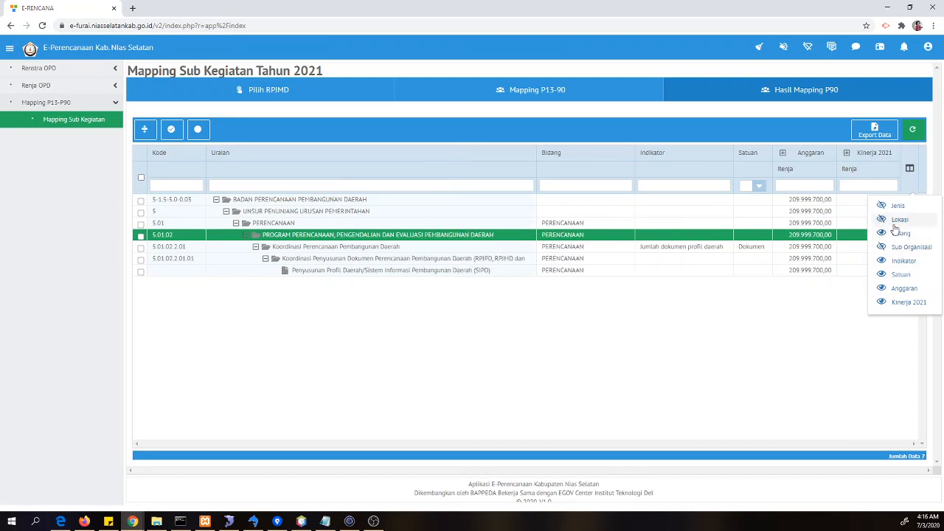
click(896, 221)
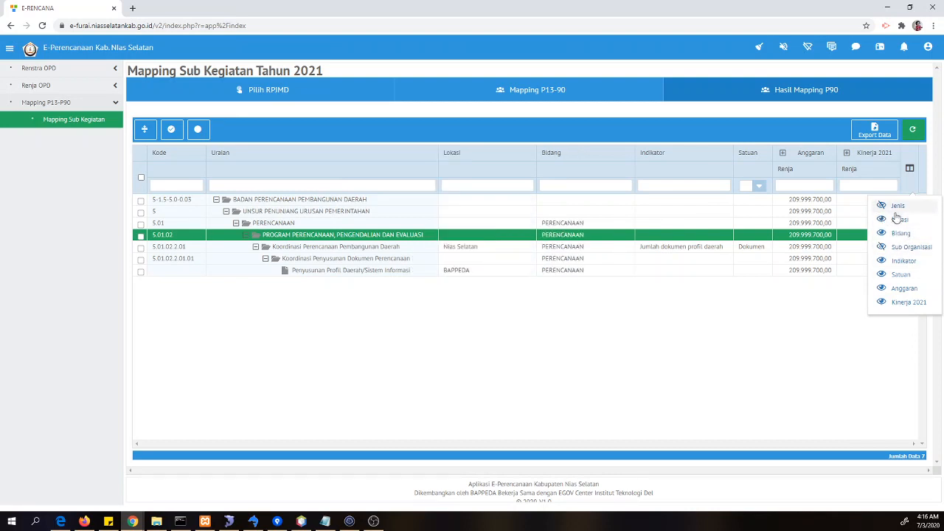
Export the P90 mapping results and open the downloaded workbook in a maximized Excel window
click(874, 129)
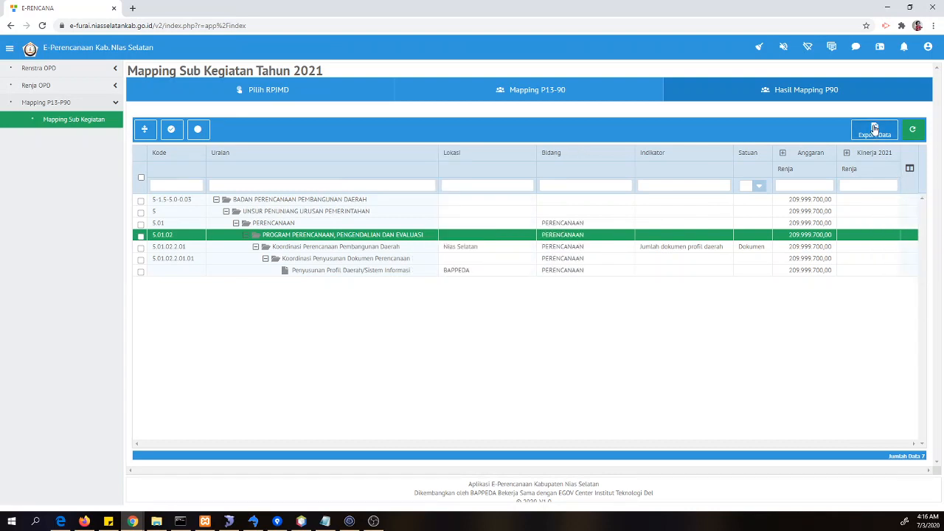
click(68, 505)
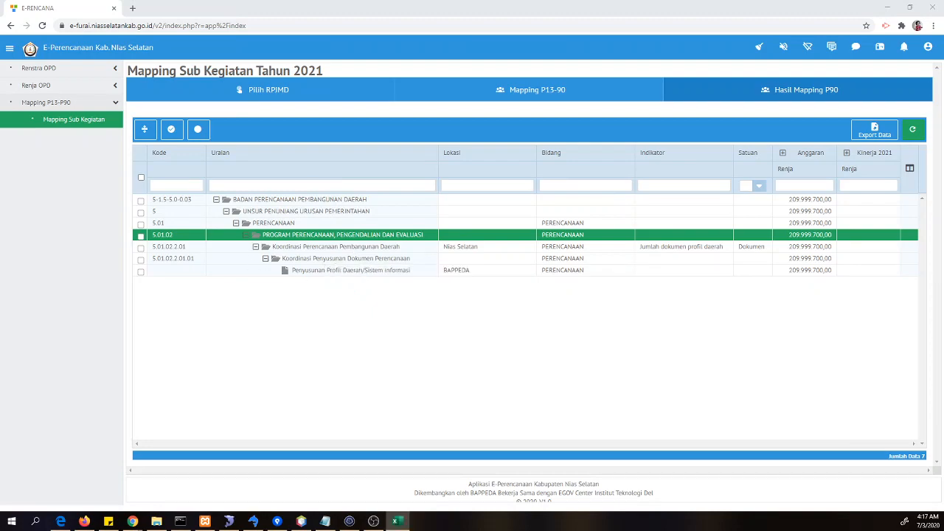
drag(257, 210, 381, 102)
double_click(380, 102)
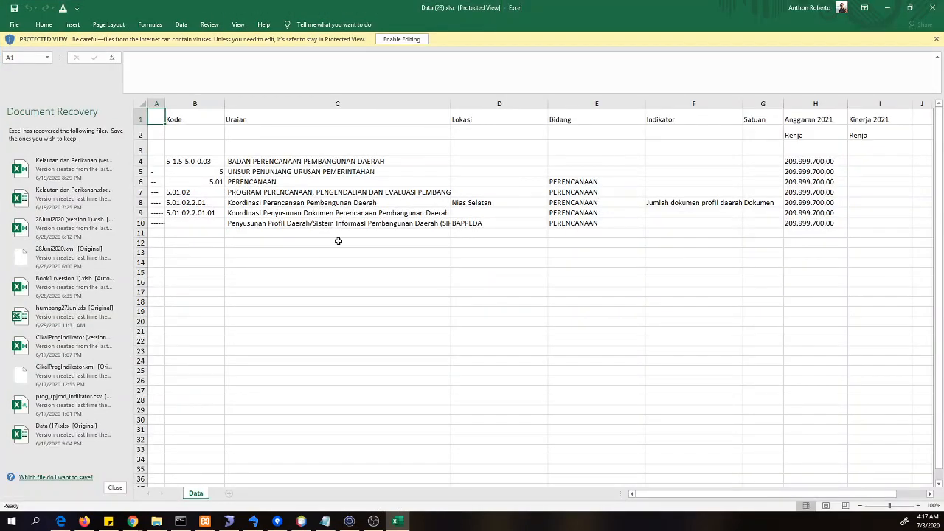
Review the exported Uraian, Lokasi, Bidang and Satuan columns, and close the workbook, choosing to remove the recovered files
click(281, 214)
click(502, 224)
click(492, 203)
click(495, 182)
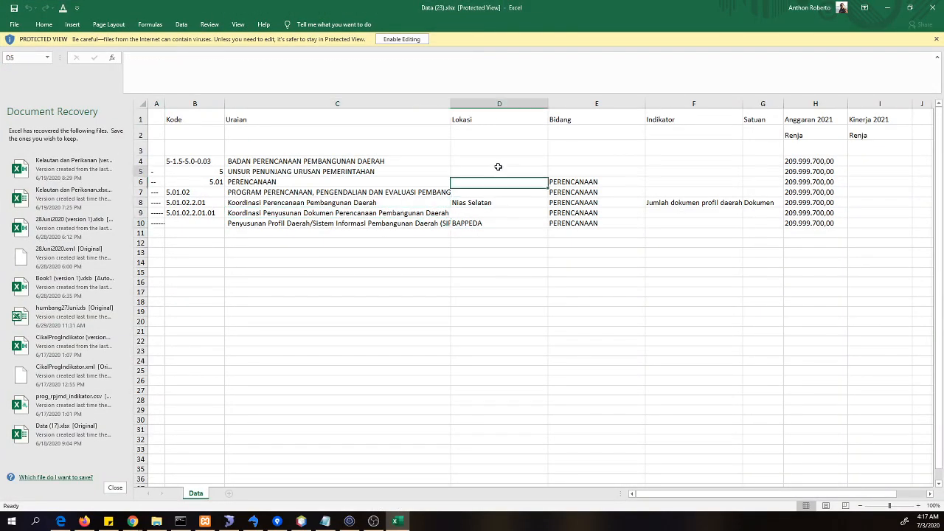
click(564, 169)
click(568, 193)
click(605, 235)
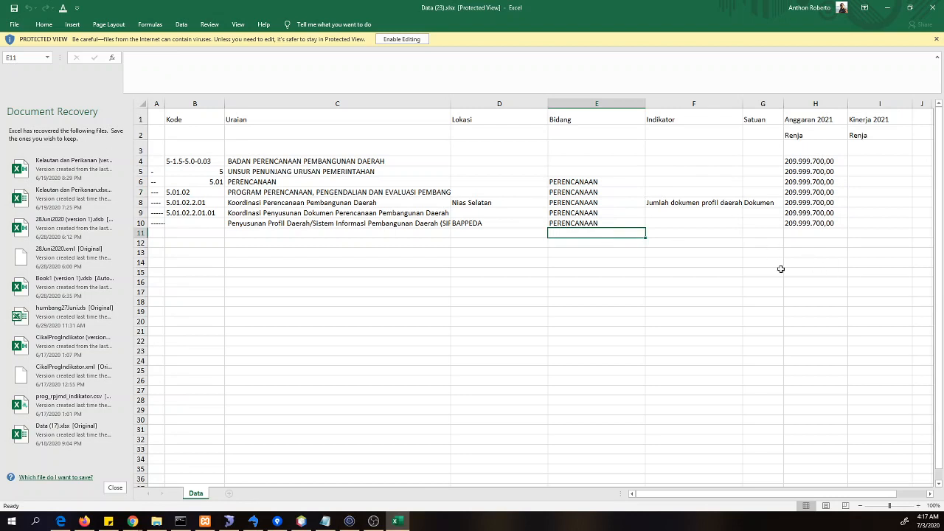
click(782, 214)
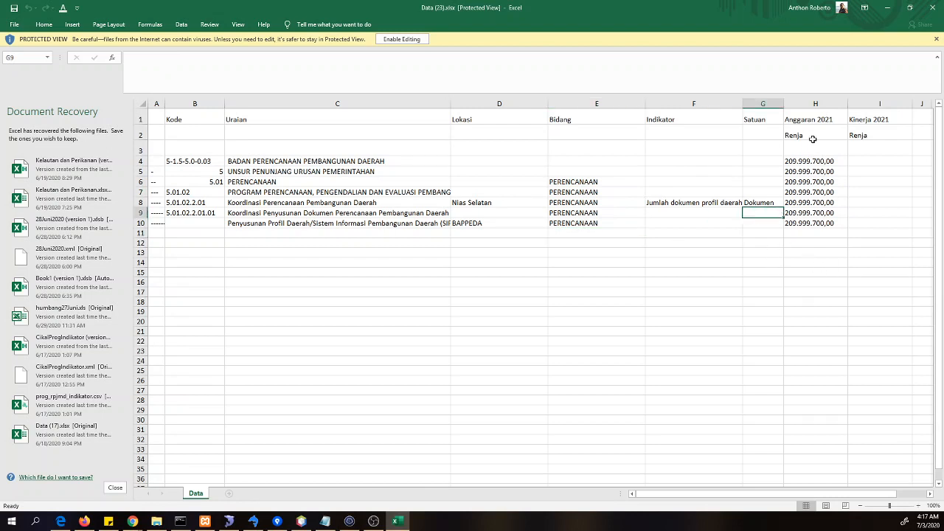
click(932, 6)
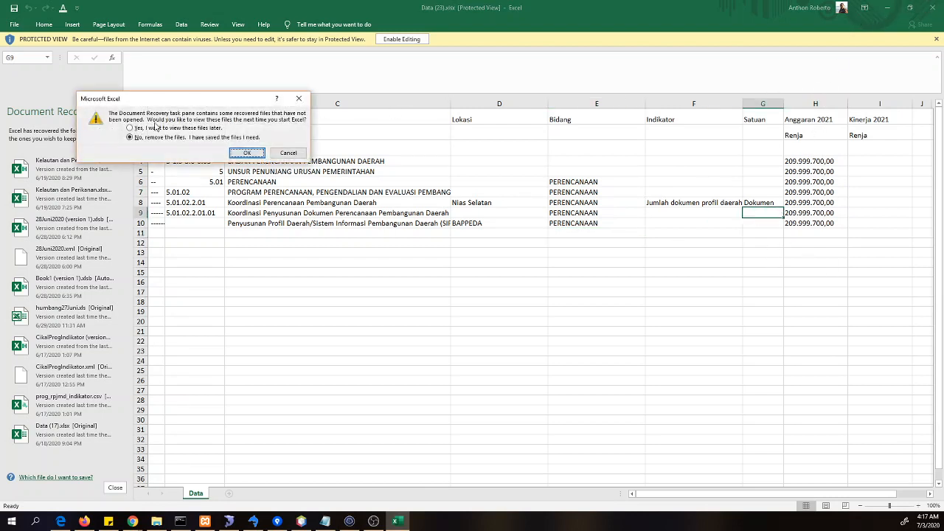
click(247, 153)
Examine the Lokasi entries of the program, kegiatan, sub kegiatan and work item rows in the P90 results
click(500, 258)
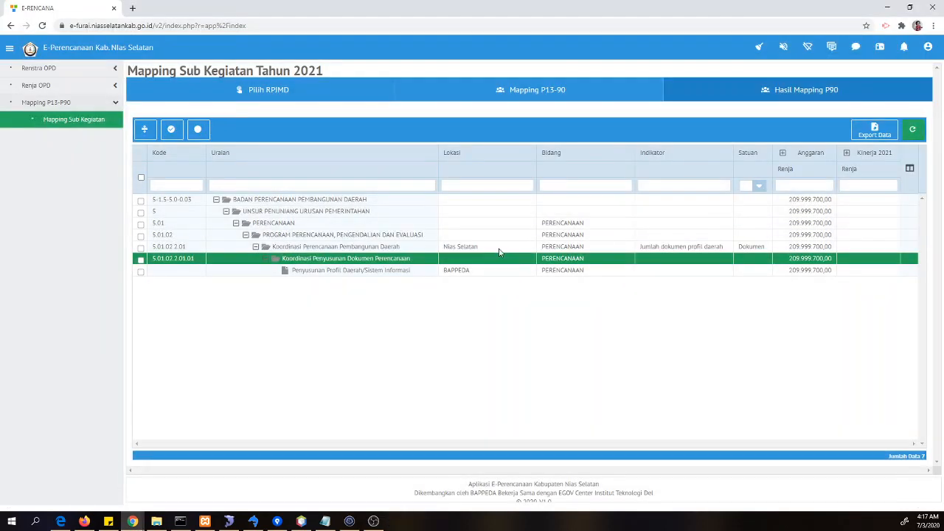
click(501, 249)
click(501, 271)
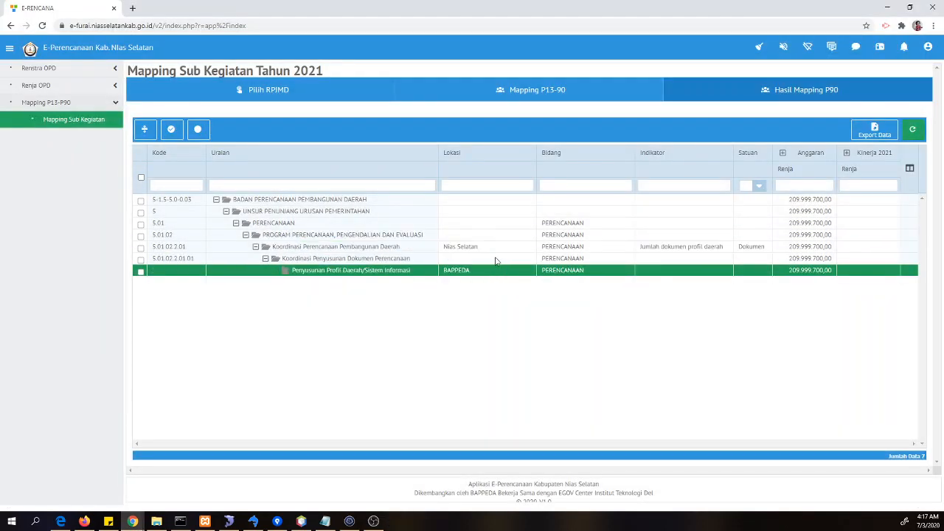
click(493, 259)
click(469, 250)
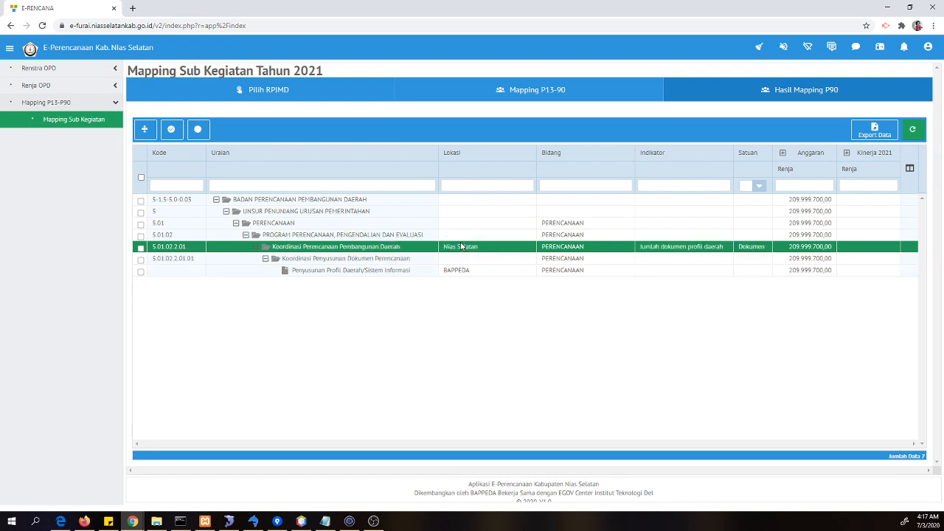
click(456, 237)
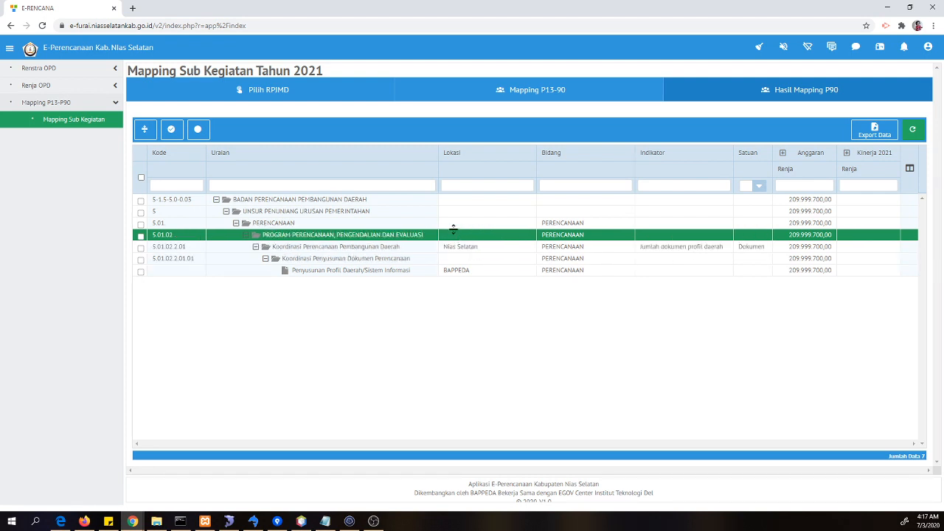
Check the program, kegiatan and sub kegiatan rows in the P90 results against the P13-90 mapping table
click(459, 226)
click(456, 238)
click(457, 249)
click(458, 260)
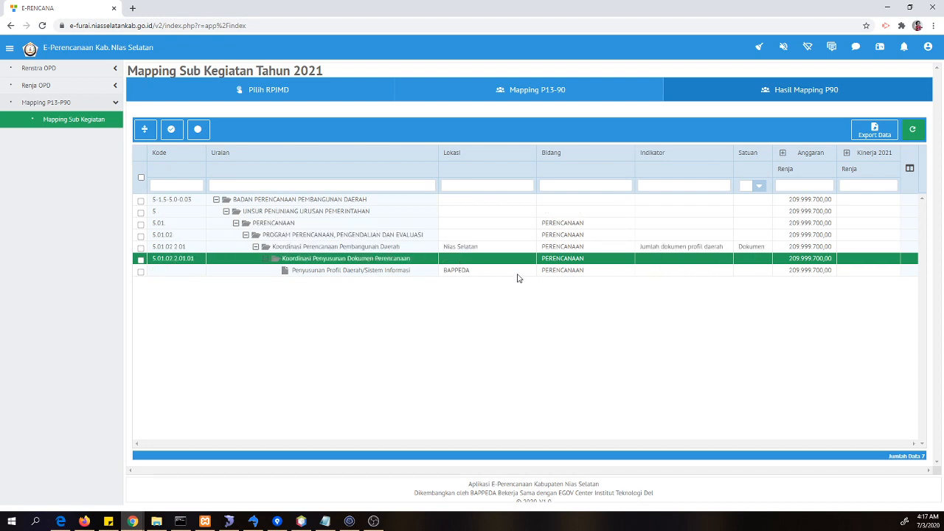
click(544, 94)
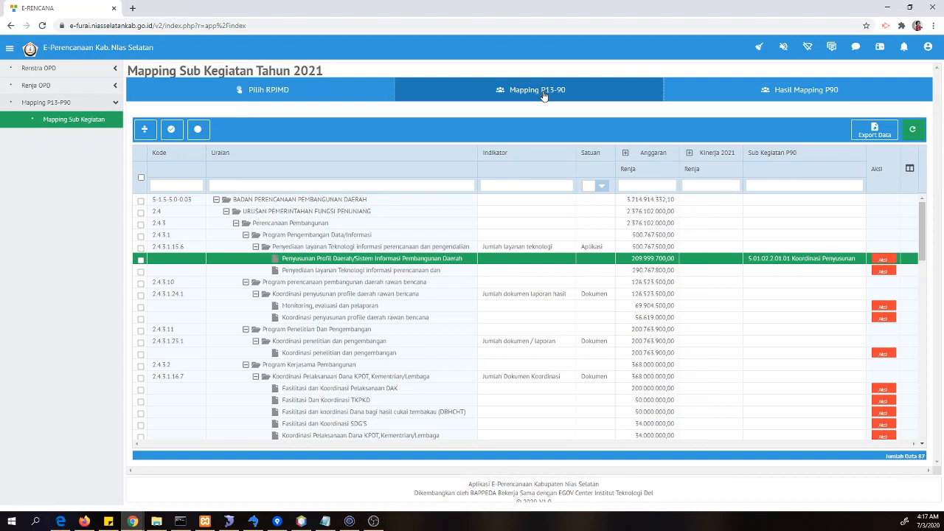
click(795, 96)
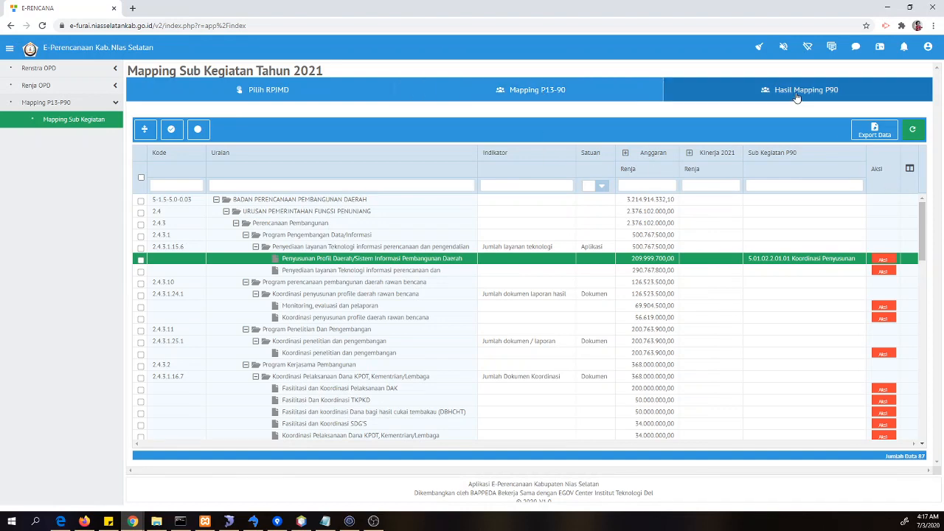
Examine the P90 results hierarchy from urusan and bidang through program, kegiatan and sub kegiatan to the work item
click(287, 269)
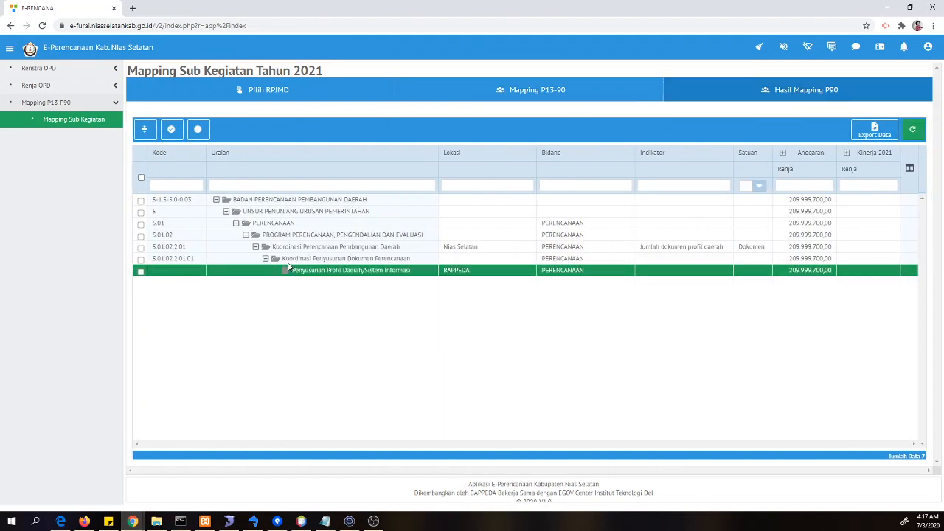
click(289, 260)
click(291, 251)
click(298, 272)
click(295, 262)
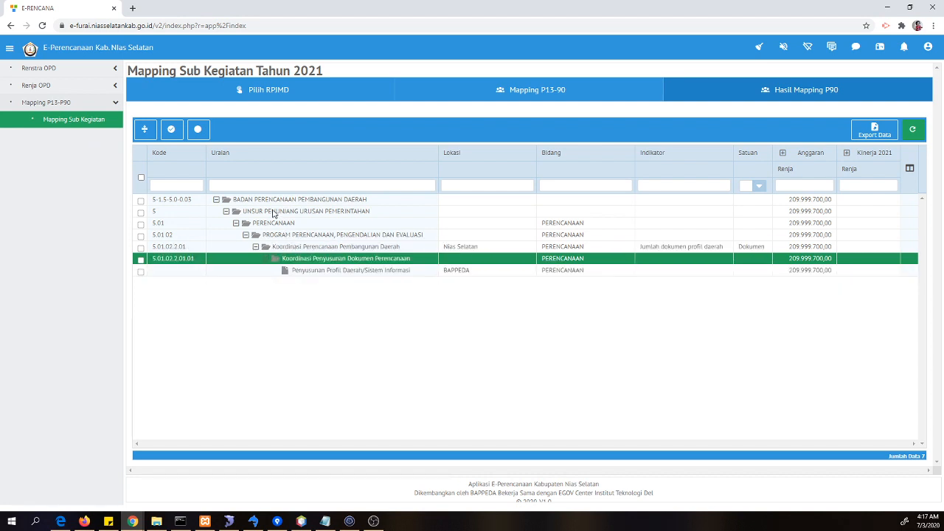
click(276, 213)
drag(325, 222, 324, 219)
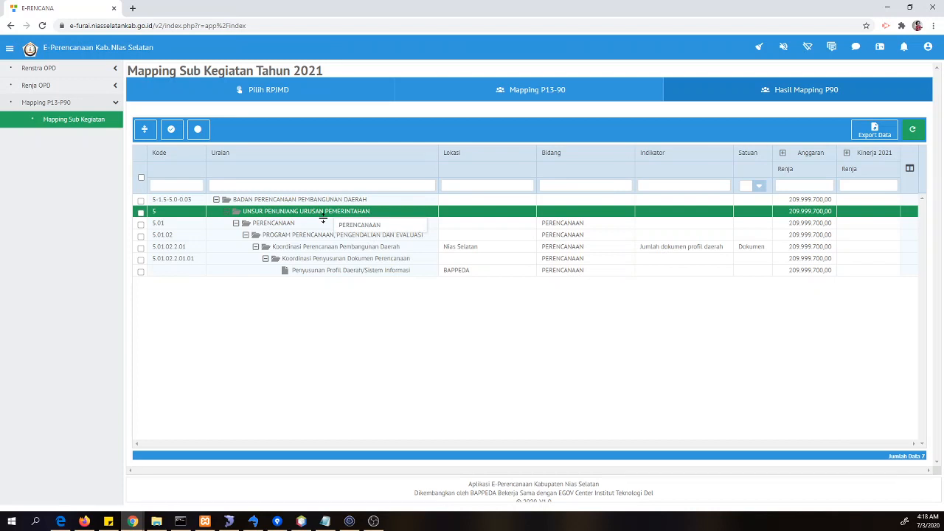
drag(323, 219, 265, 245)
click(277, 229)
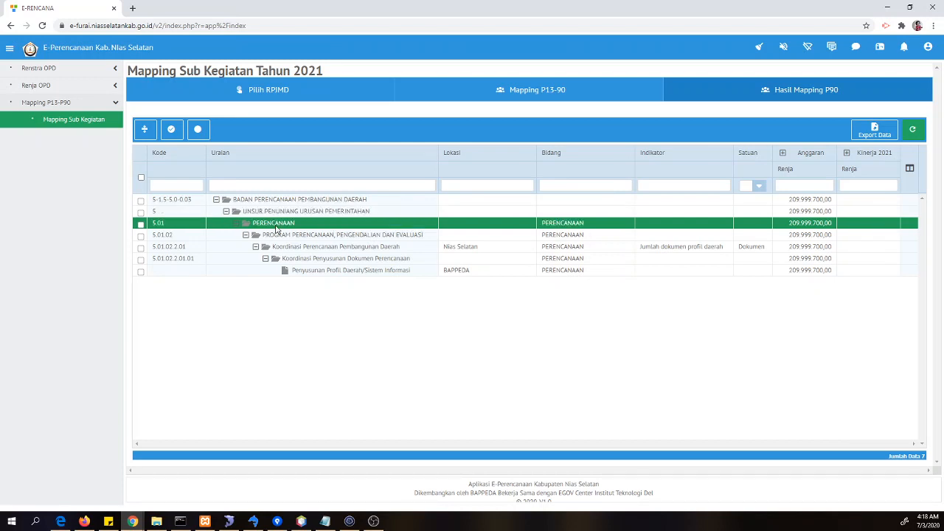
click(288, 236)
click(296, 250)
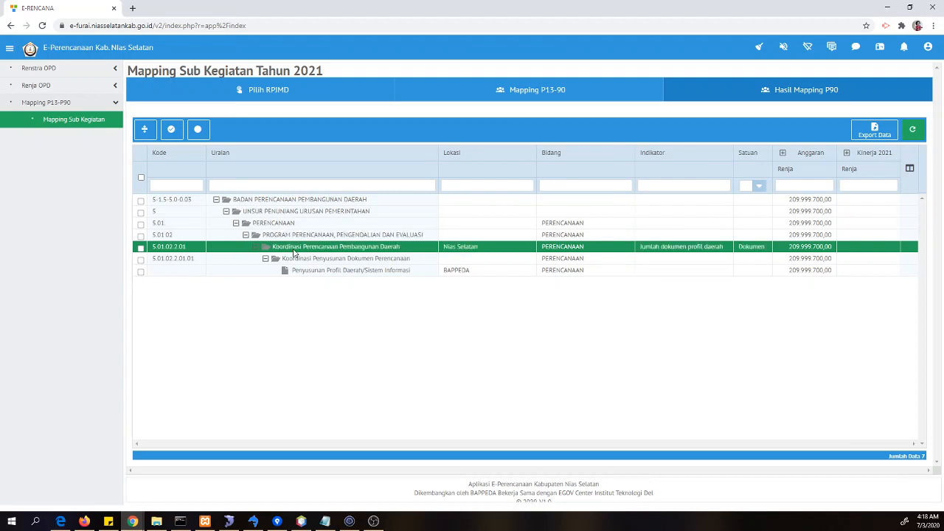
click(298, 259)
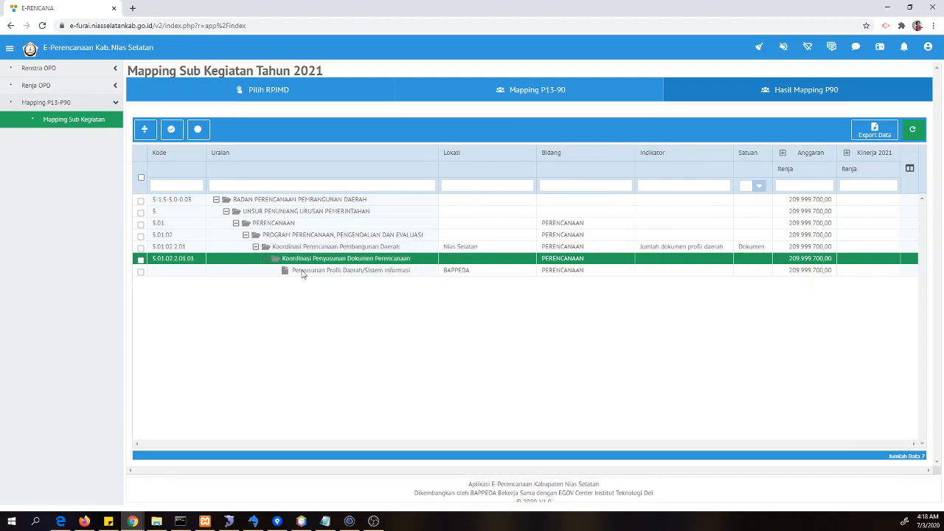
click(302, 272)
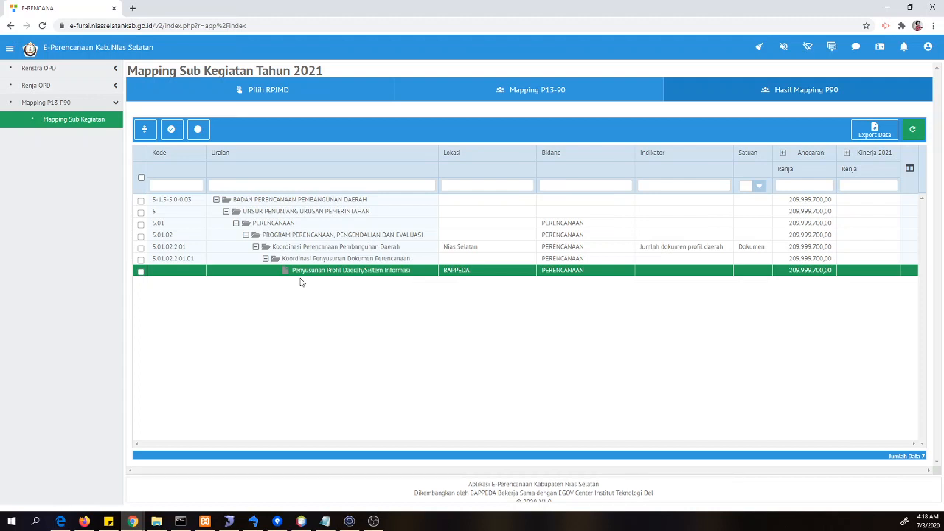
Revisit the P13-90 mapping table and compare it with the P90 mapping results
click(572, 102)
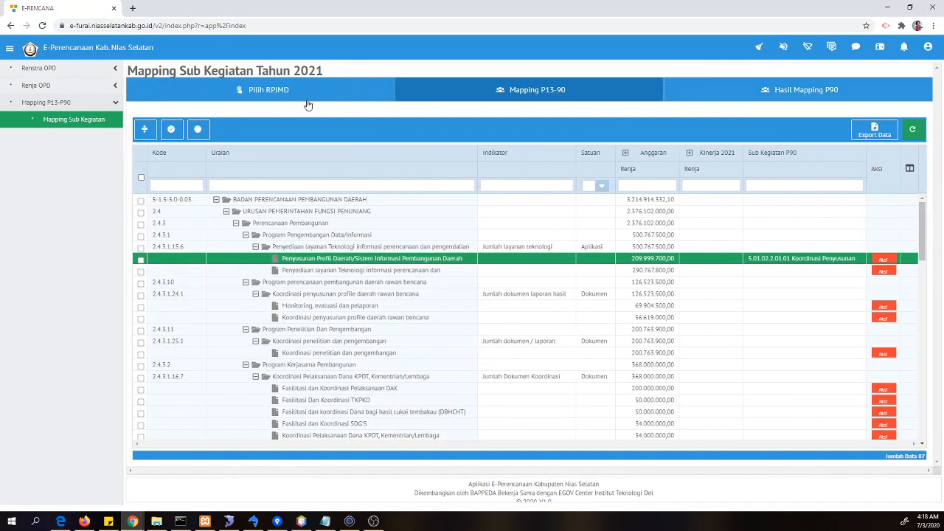
click(764, 91)
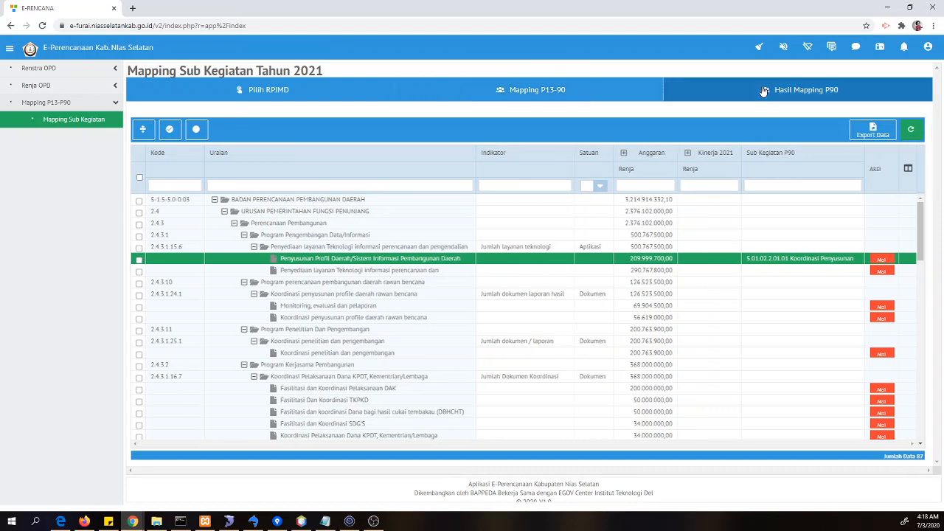
click(588, 89)
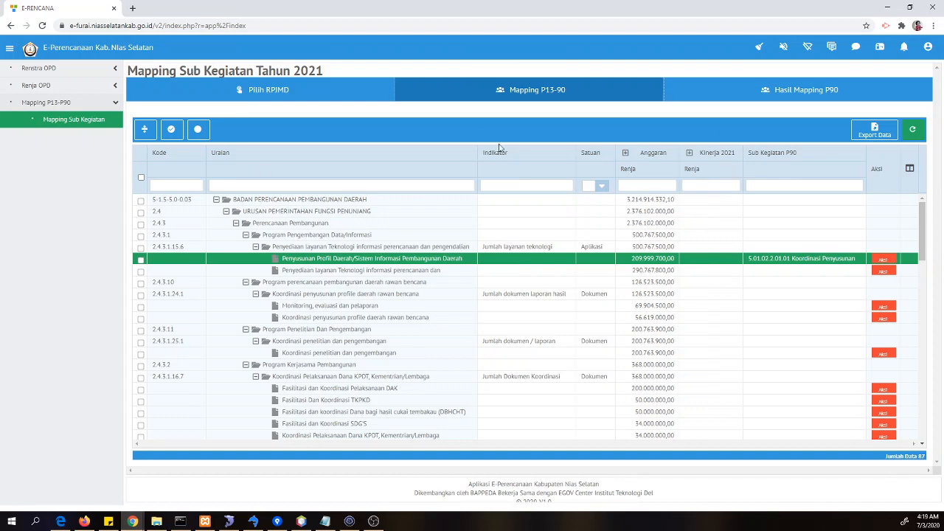
Log out of the OPD account and log in as admin using the saved username and password
click(929, 47)
click(907, 146)
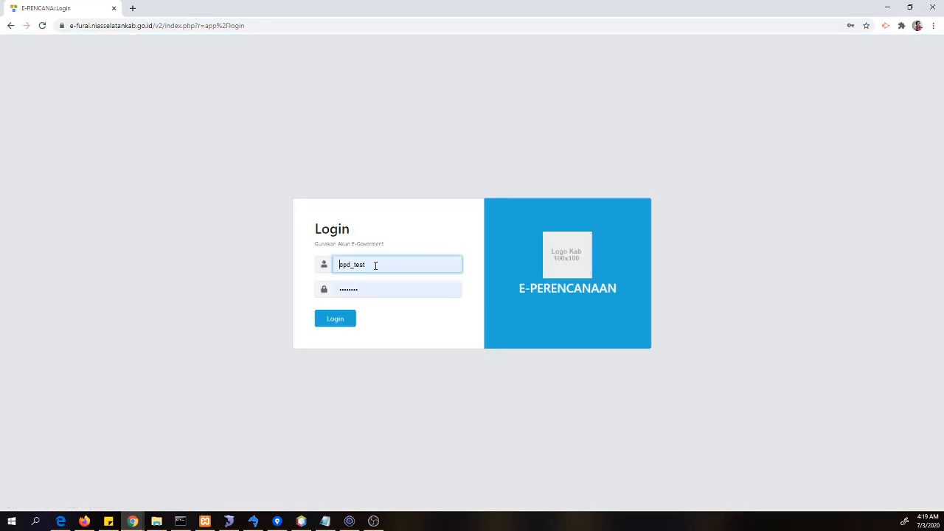
click(376, 265)
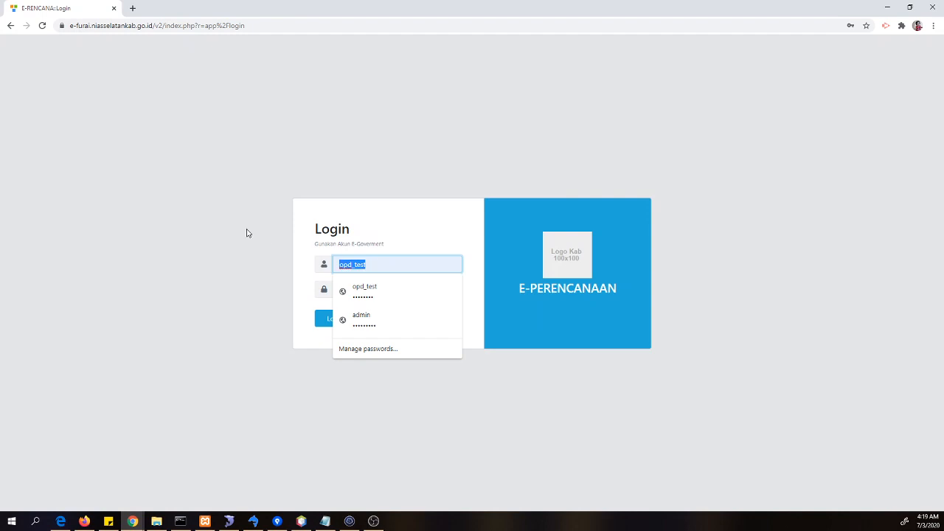
click(360, 322)
click(328, 321)
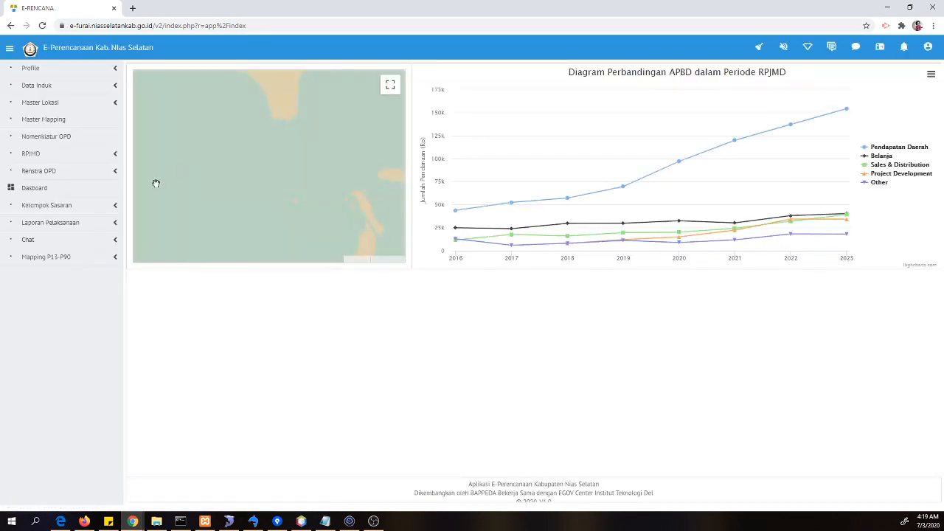
Open Hasil Mapping under Mapping P13-P90 for Peraturan Daerah No. 3 Tahun 2016 on the 2016-2021 RPJMD, choosing Tahun 2021
click(91, 257)
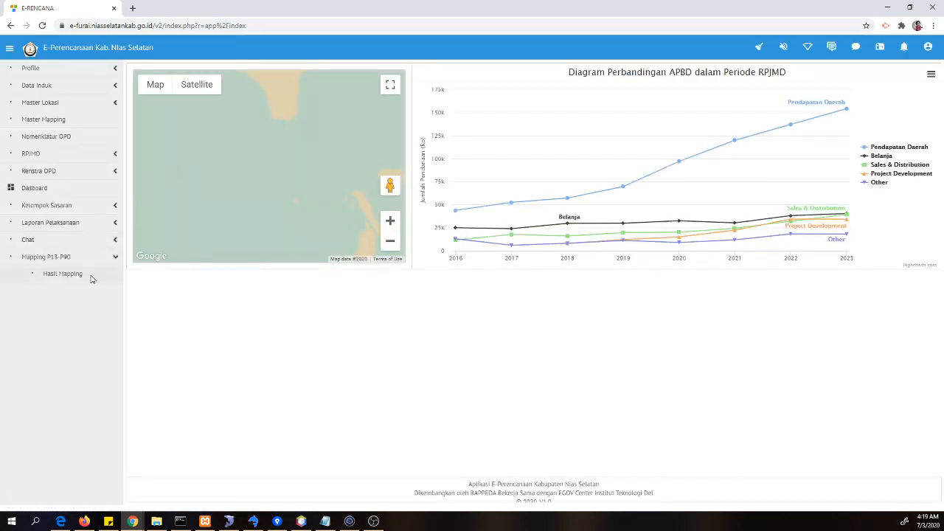
click(62, 273)
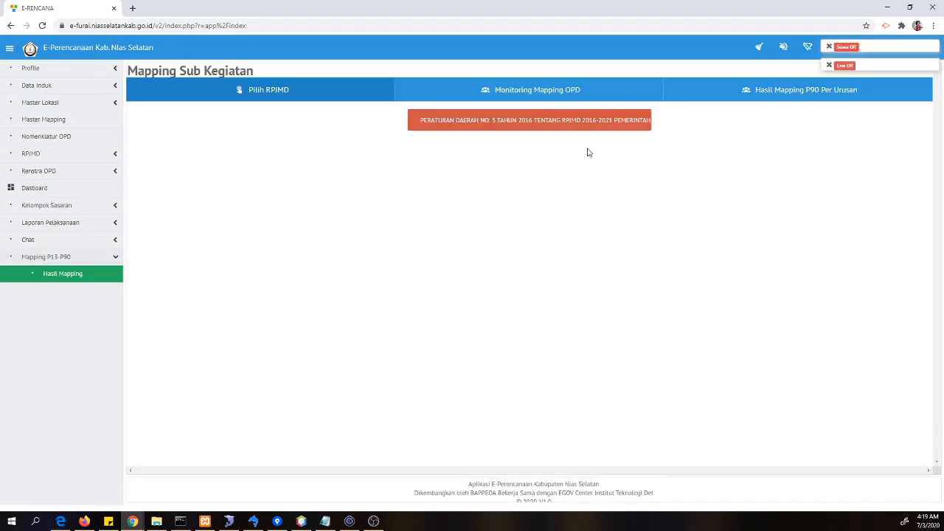
click(458, 130)
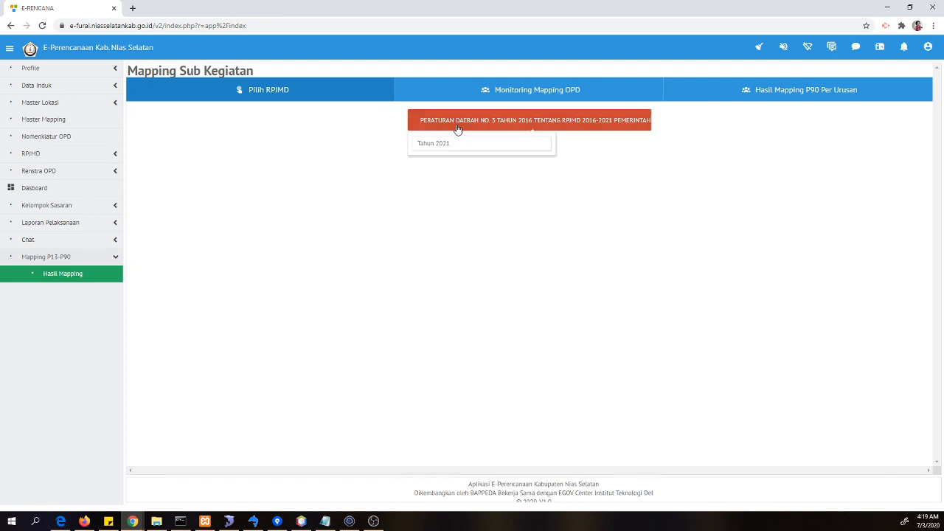
click(451, 148)
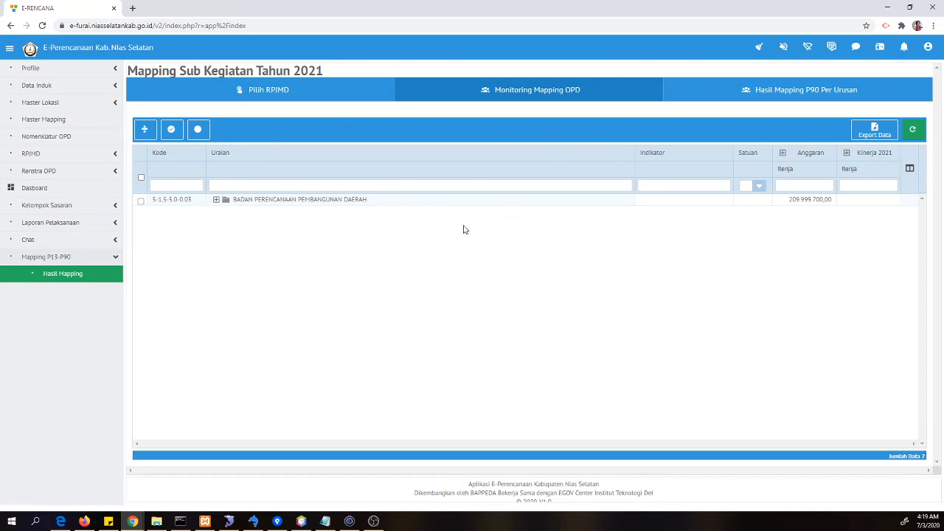
Expand the full Monitoring Mapping OPD hierarchy and briefly view the P90 mapping results per urusan
click(143, 131)
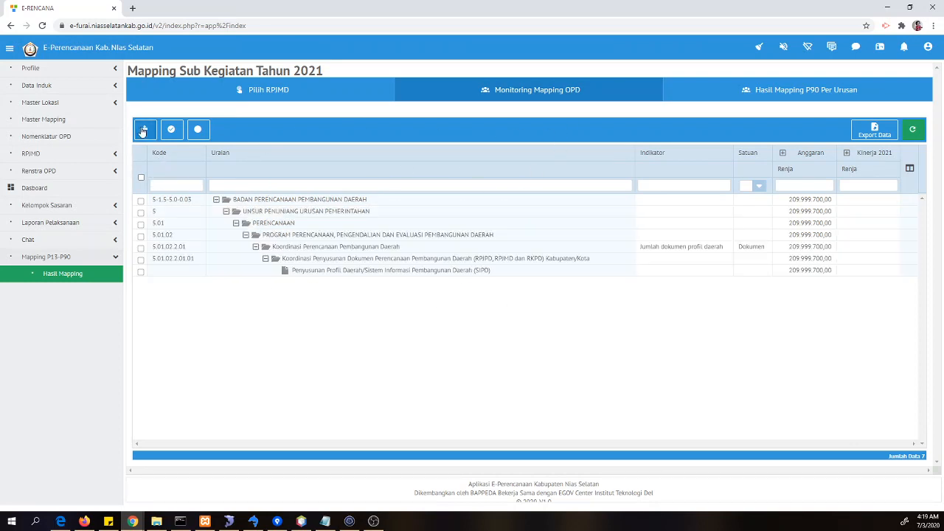
click(443, 270)
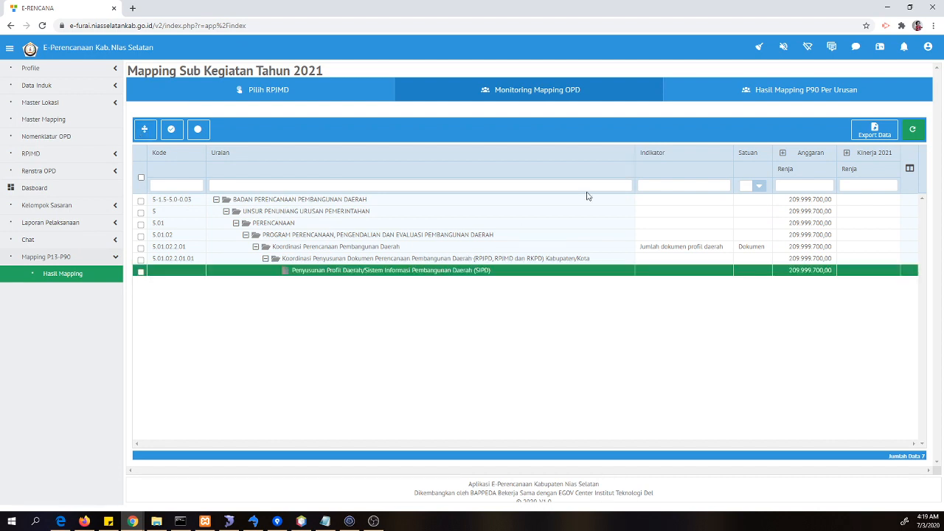
click(753, 94)
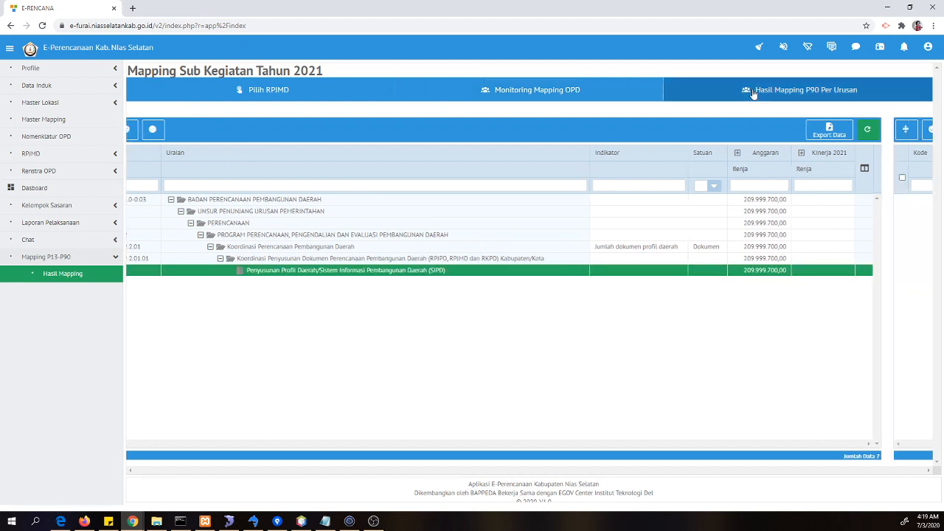
click(539, 99)
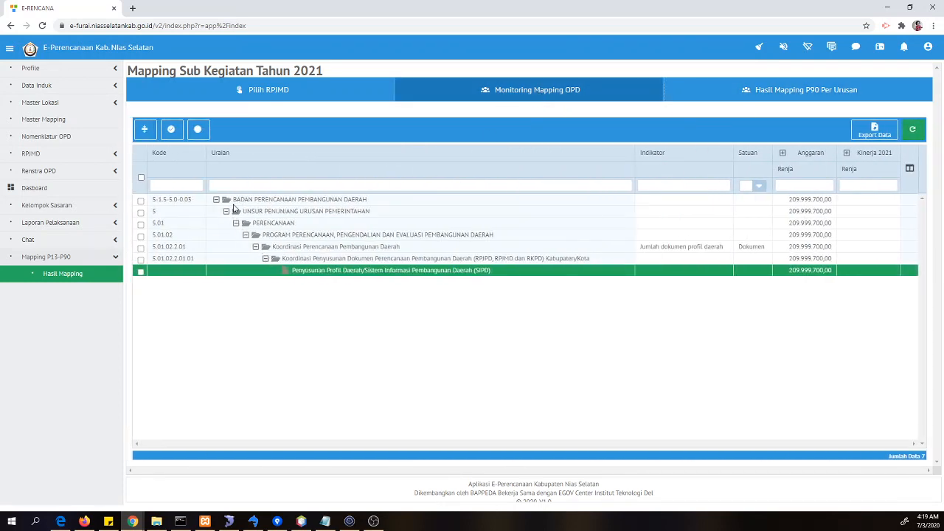
Collapse the Badan Perencanaan Pembangunan Daerah branch in Monitoring Mapping OPD and expand it again down to the work item
click(226, 212)
click(216, 200)
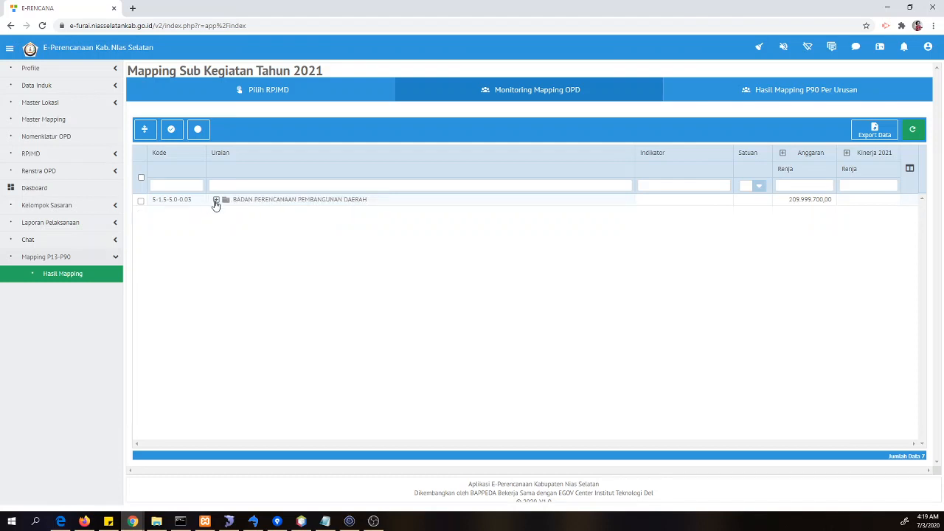
click(216, 200)
click(226, 212)
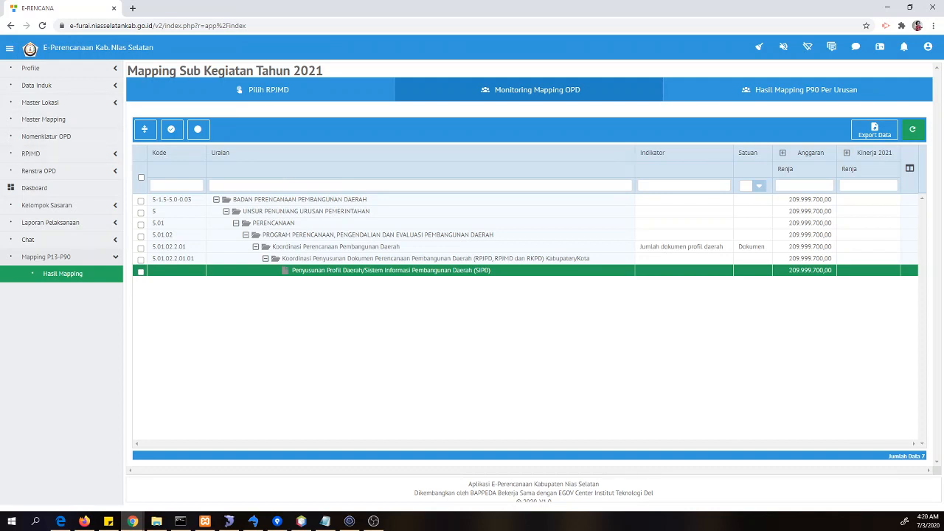
Examine the program, kegiatan, sub kegiatan and work item levels of the OPD mapping in the monitoring table
click(354, 260)
click(349, 249)
click(344, 237)
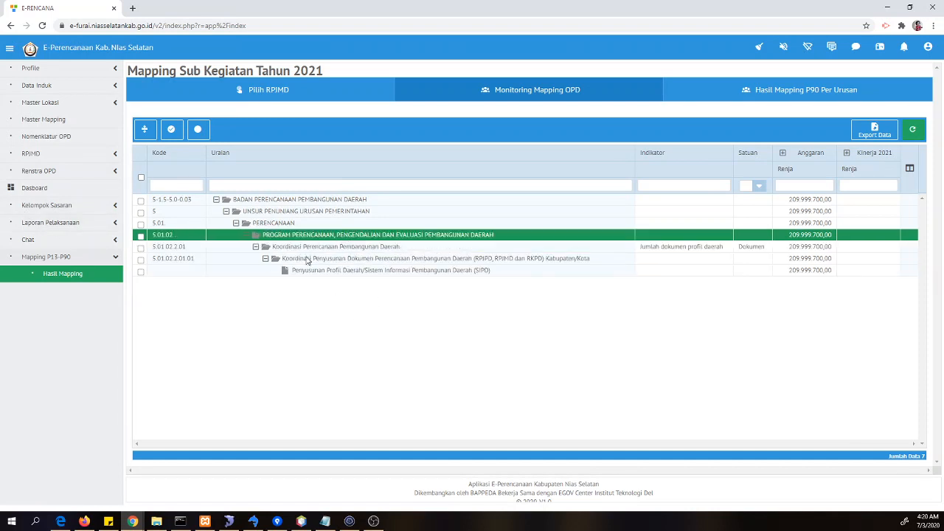
click(308, 261)
click(302, 249)
click(297, 237)
click(303, 250)
click(306, 261)
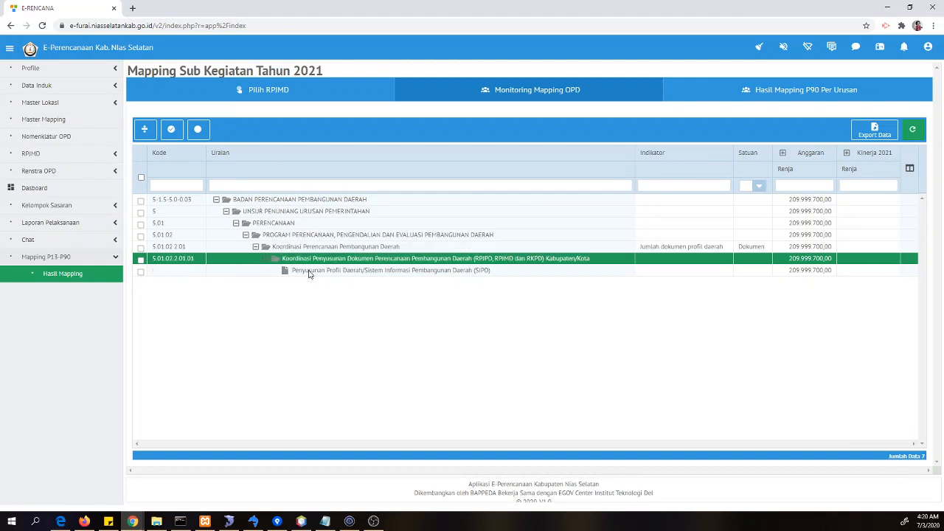
click(309, 272)
click(306, 260)
click(302, 250)
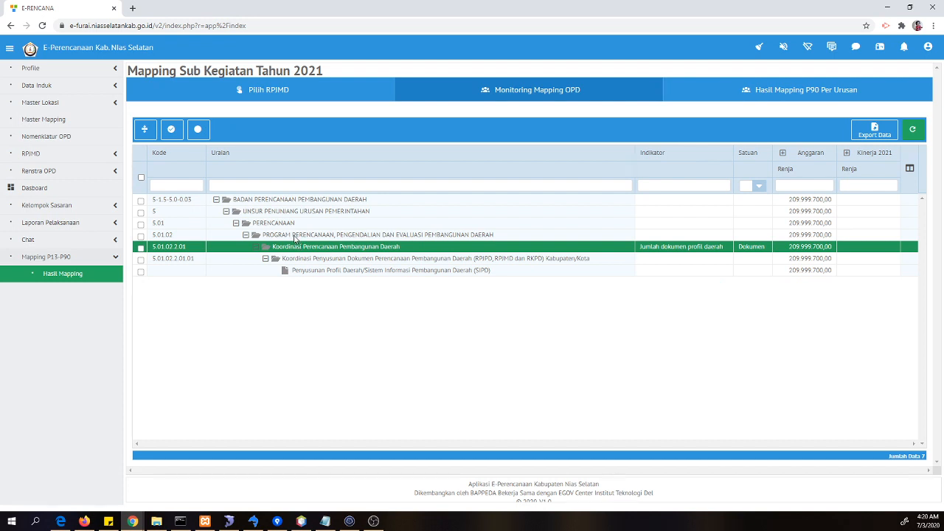
click(296, 238)
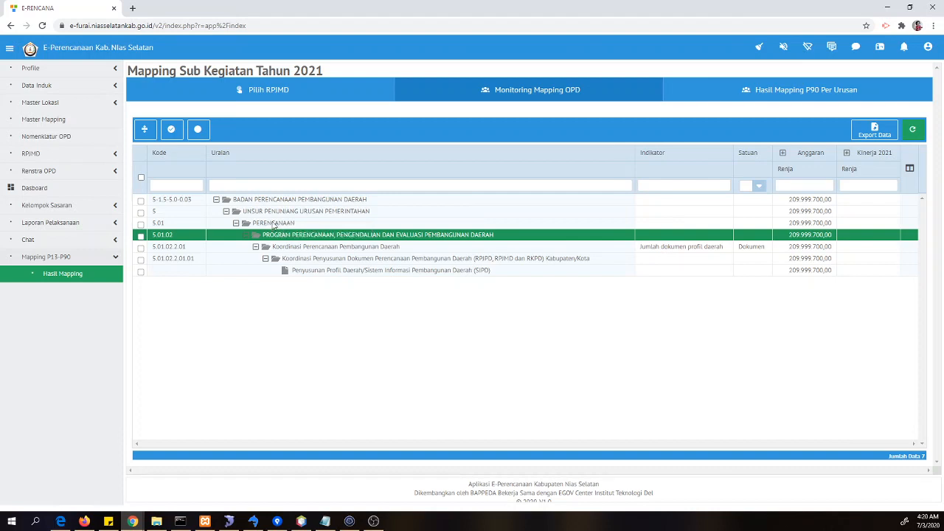
click(313, 250)
click(313, 259)
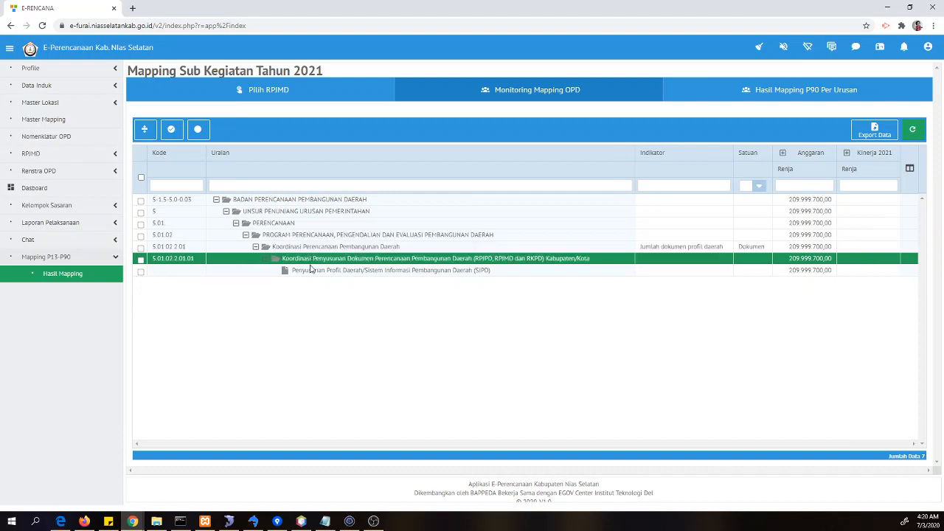
click(297, 272)
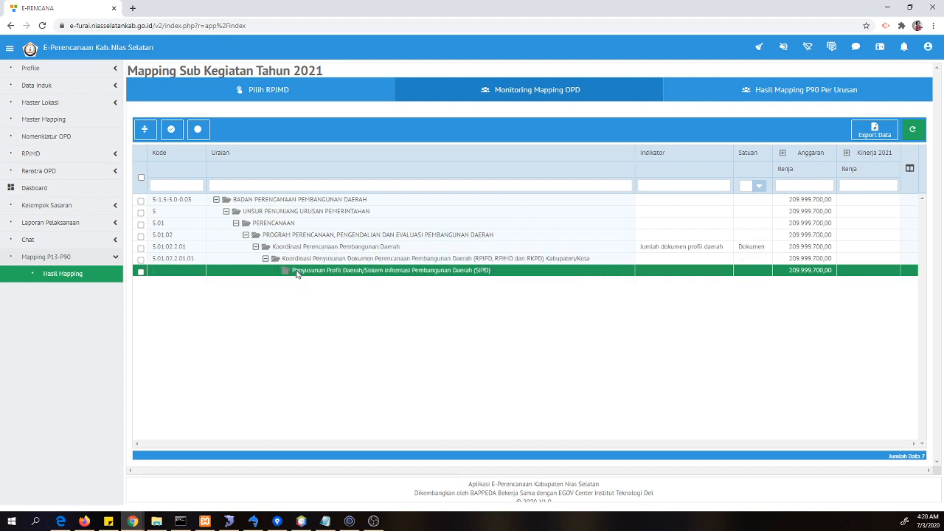